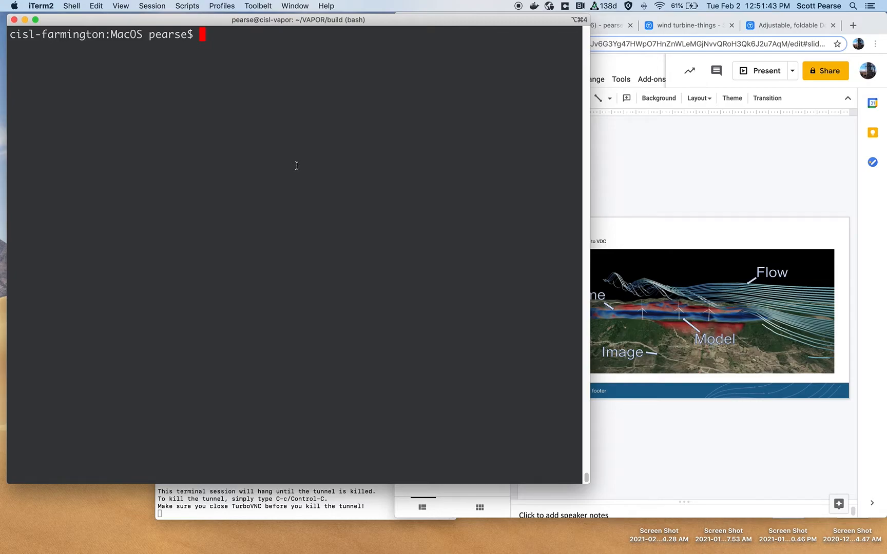
- Print the working directory and list its contents
{"action": "type", "text": "pwd"}
{"action": "key", "text": "Return"}
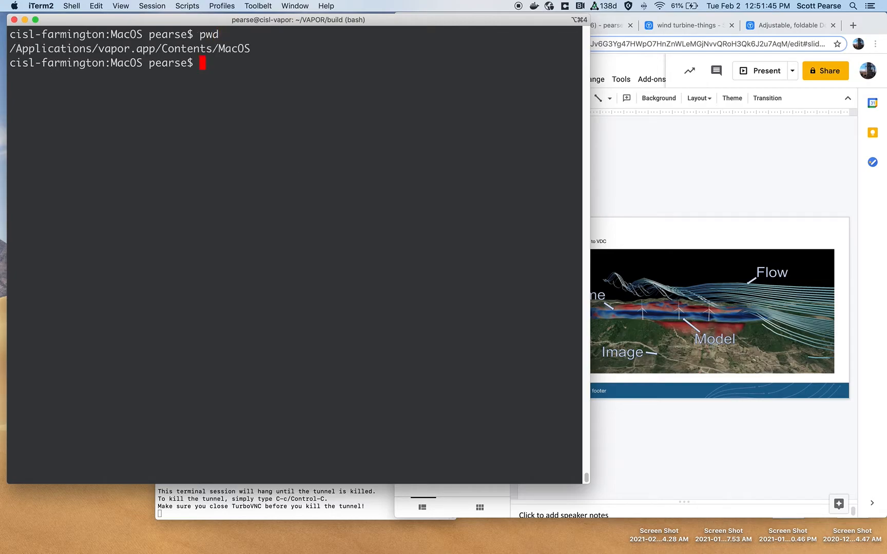
{"action": "type", "text": "ls"}
{"action": "key", "text": "Return"}
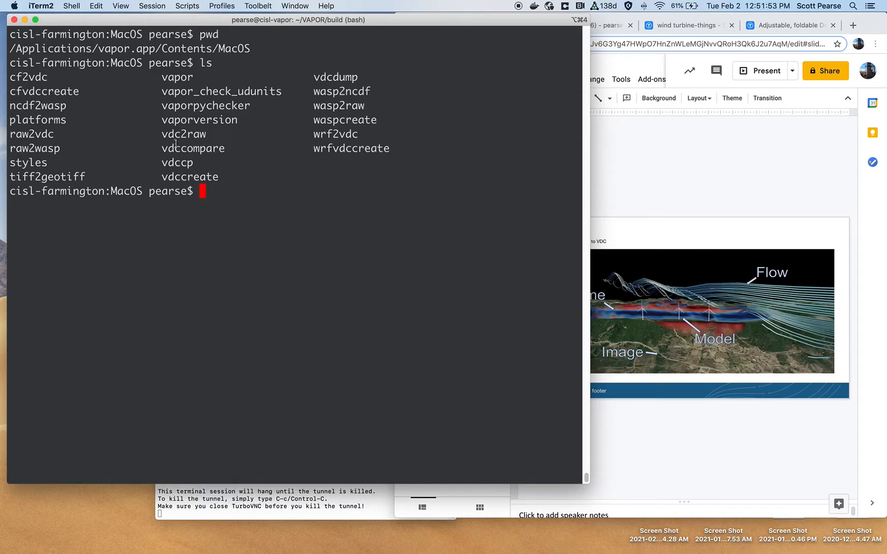
- Examine the listed VAPOR tools, including vapor, wrfvdccreate, vdccreate and cfvdccreate
{"action": "triple_click", "coordinate": [180, 79]}
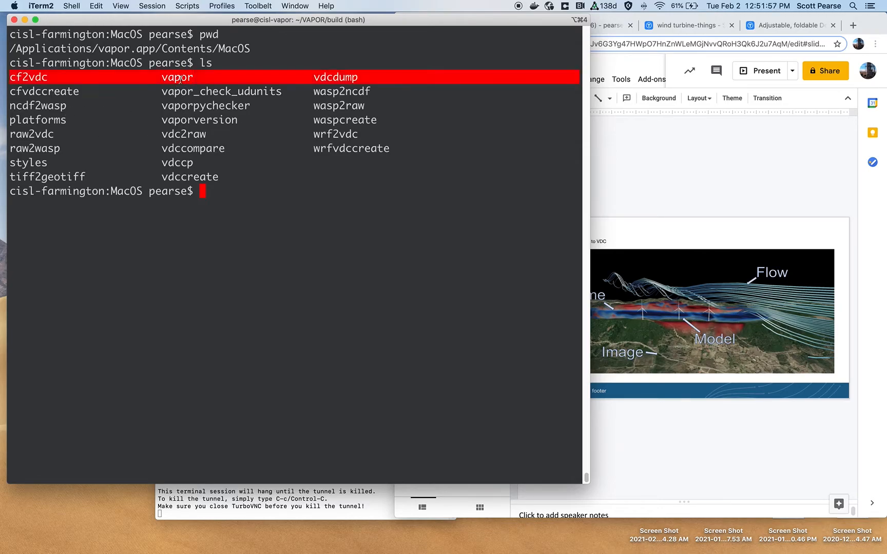
{"action": "double_click", "coordinate": [180, 79]}
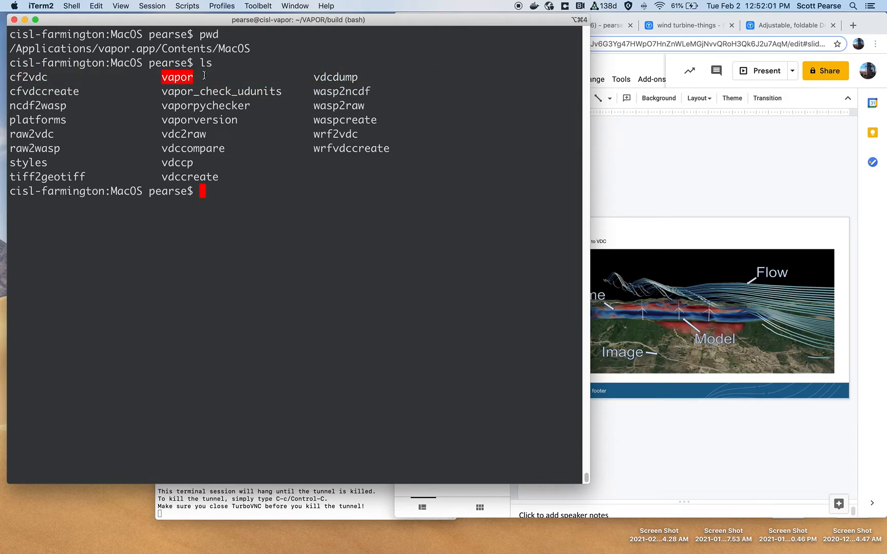
{"action": "double_click", "coordinate": [326, 150]}
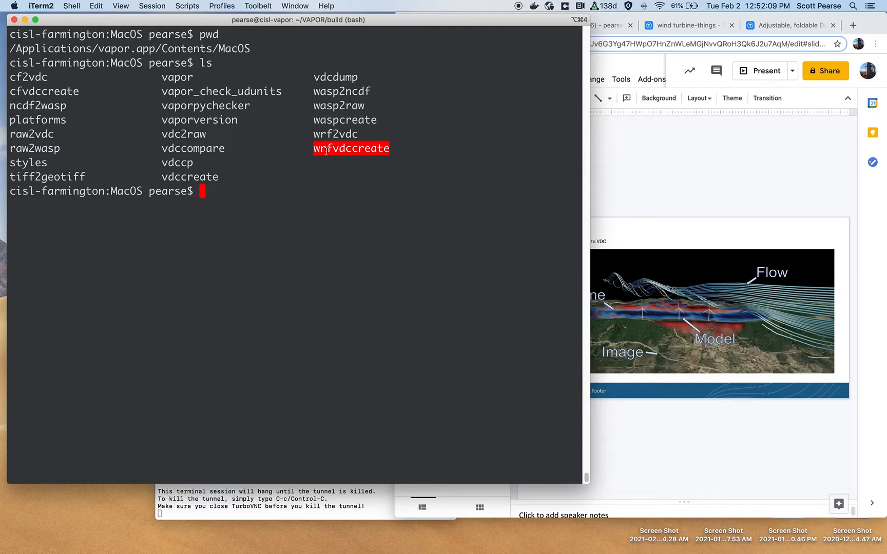
{"action": "left_click_drag", "start_coordinate": [315, 149], "coordinate": [387, 153]}
{"action": "left_click", "coordinate": [387, 153]}
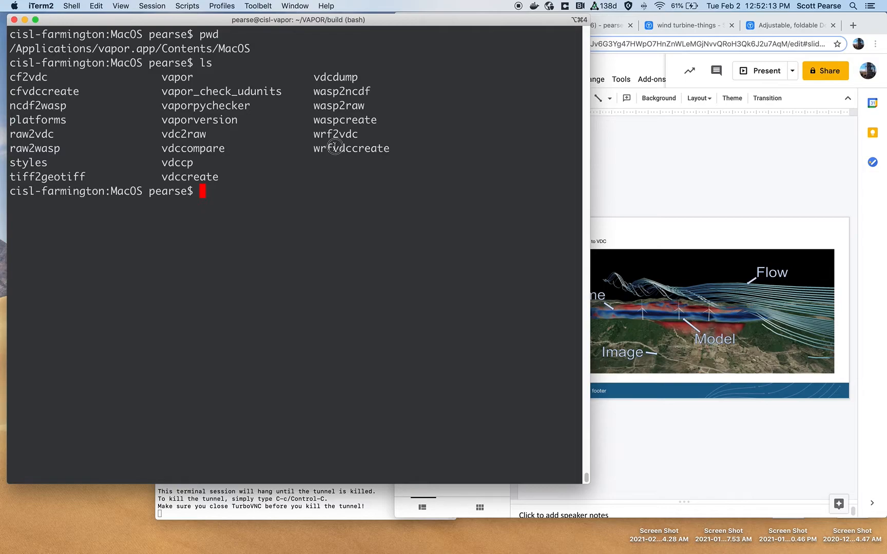
{"action": "left_click_drag", "start_coordinate": [332, 149], "coordinate": [368, 148]}
{"action": "double_click", "coordinate": [368, 149]}
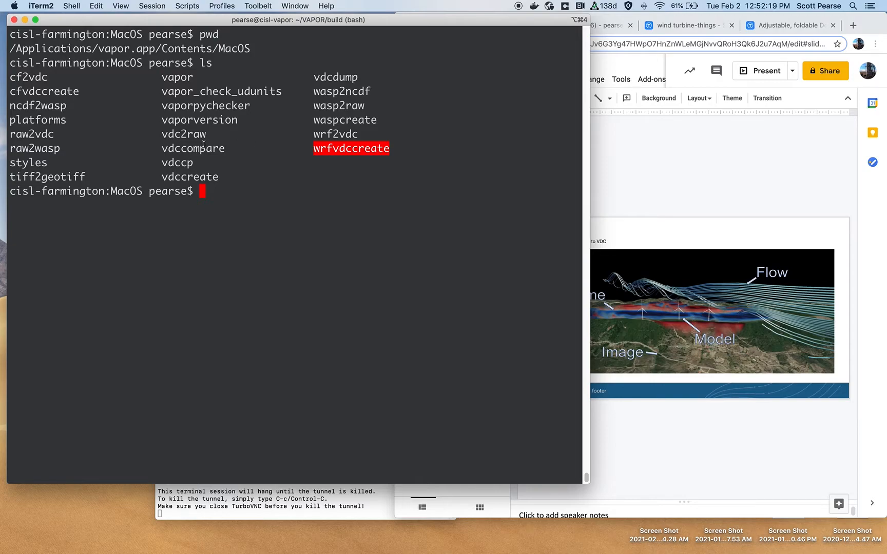
{"action": "double_click", "coordinate": [181, 177]}
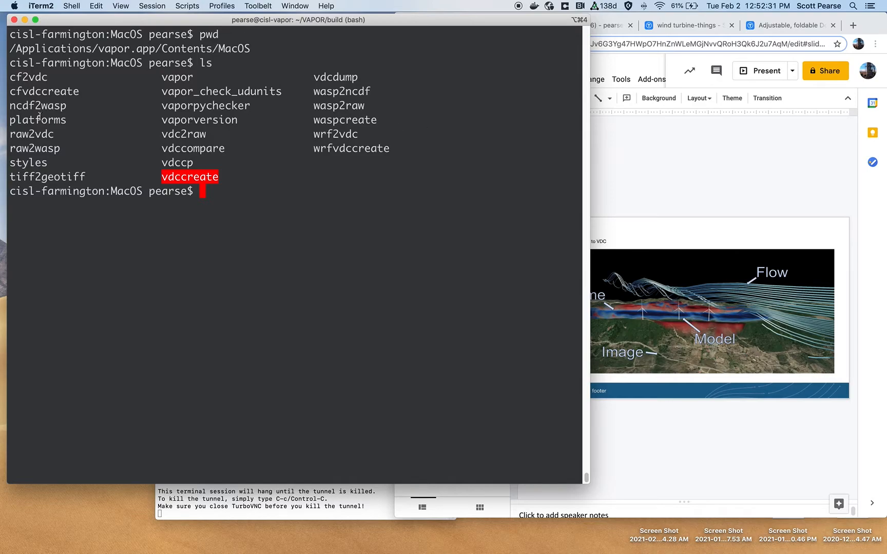
{"action": "double_click", "coordinate": [42, 93]}
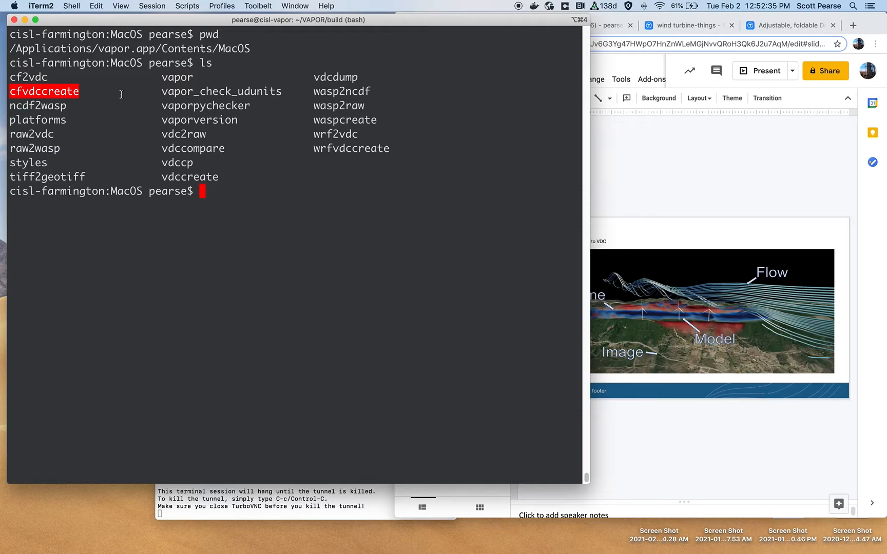
{"action": "triple_click", "coordinate": [71, 95]}
{"action": "left_click", "coordinate": [71, 96]}
{"action": "double_click", "coordinate": [71, 97]}
- Enter the ./wrfvdccreate command at the prompt using tab completion
{"action": "type", "text": "wrfv"}
{"action": "key", "text": "Tab"}
{"action": "key", "text": "BackSpace"}
{"action": "key", "text": "BackSpace"}
{"action": "key", "text": "BackSpace"}
{"action": "key", "text": "BackSpace"}
{"action": "key", "text": "BackSpace"}
{"action": "key", "text": "BackSpace"}
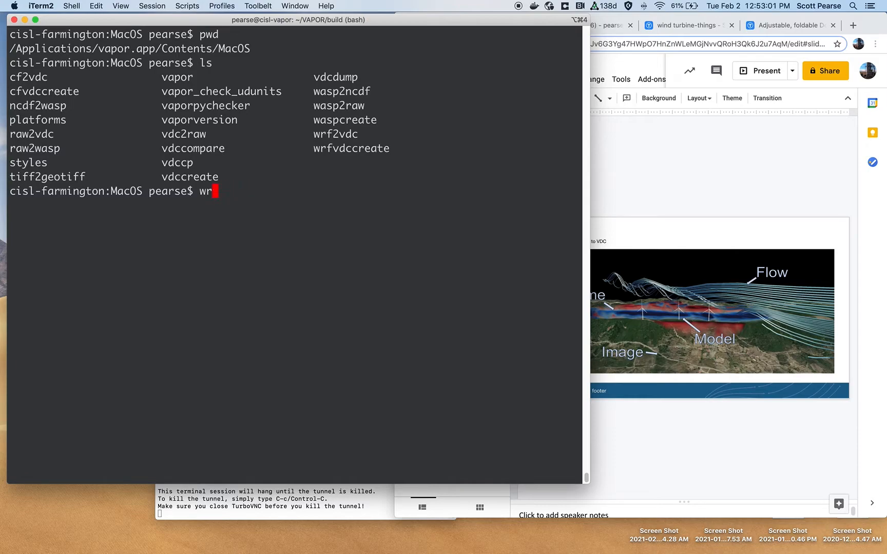
{"action": "type", "text": "./"}
{"action": "key", "text": "Tab"}
{"action": "type", "text": "wrf"}
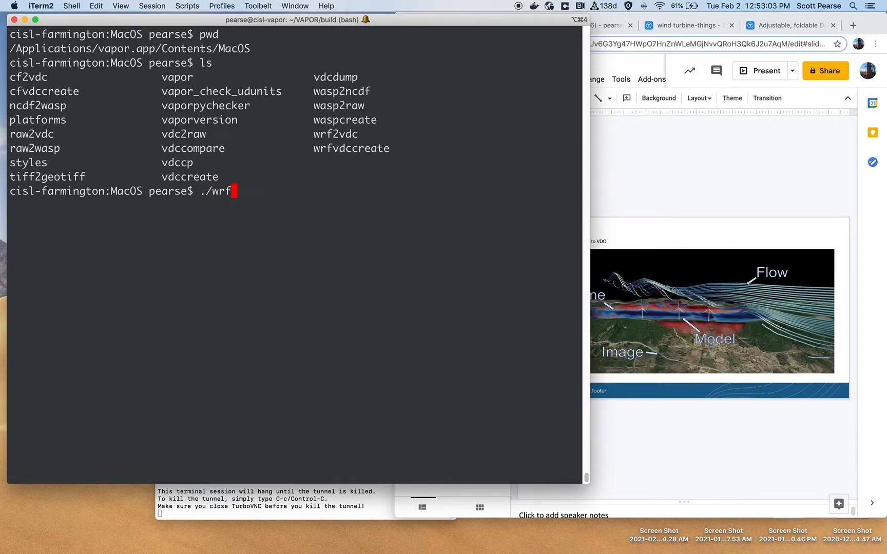
{"action": "type", "text": "v"}
{"action": "key", "text": "Tab"}
{"action": "type", "text": "c"}
{"action": "key", "text": "Tab"}
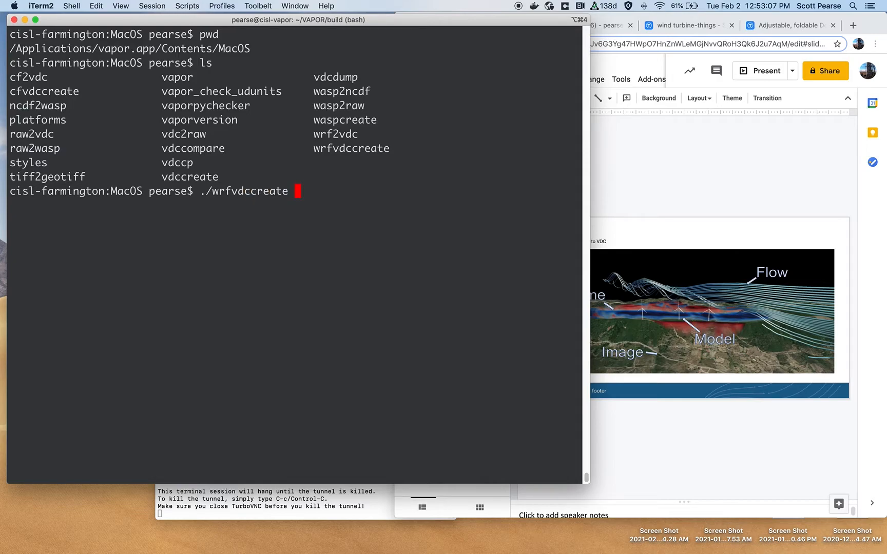
- Add the input path ~/Data/wrf/katrina/wrfout_d02_2005-08-29_ to the command
{"action": "type", "text": "~/Data/wr"}
{"action": "key", "text": "Tab"}
{"action": "type", "text": "ka"}
{"action": "key", "text": "Tab"}
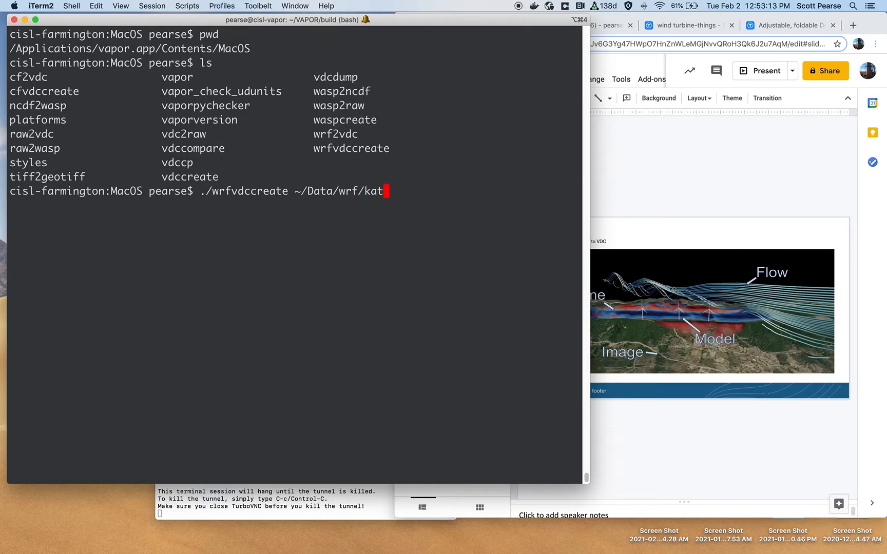
{"action": "key", "text": "Tab"}
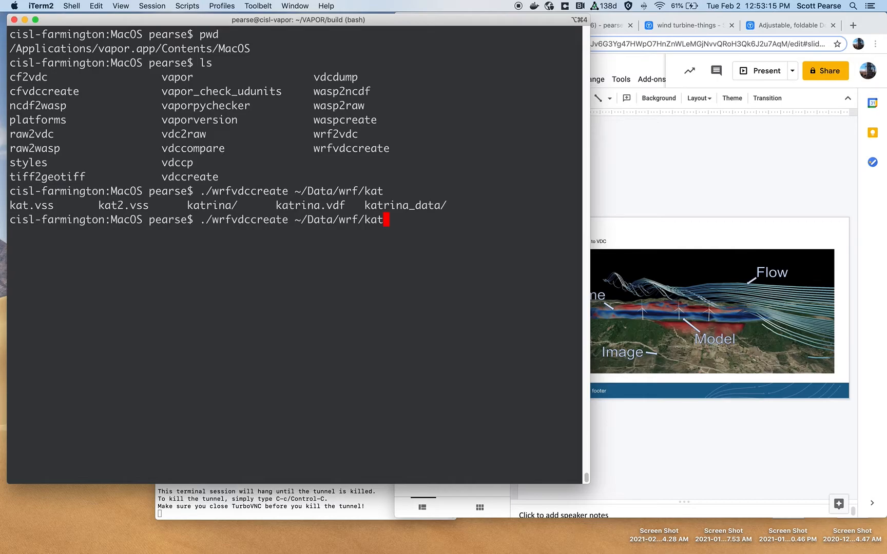
{"action": "type", "text": "rina/"}
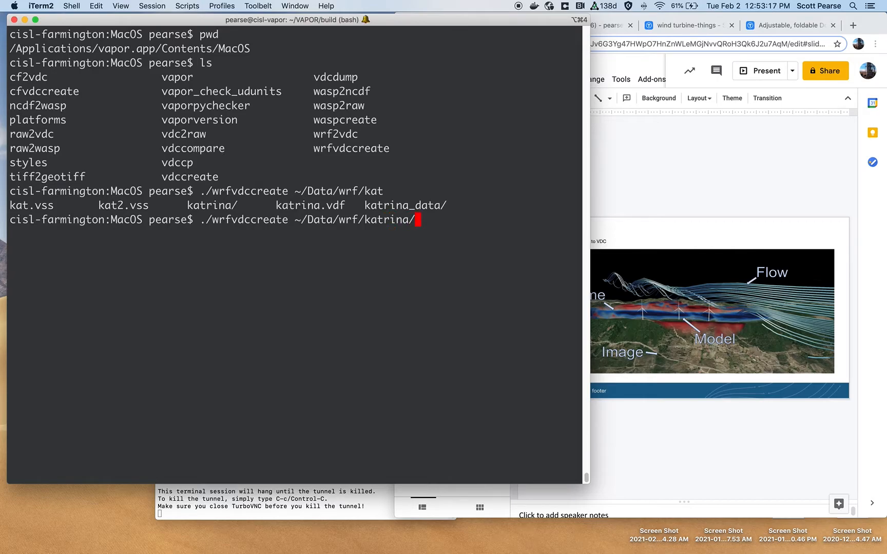
{"action": "key", "text": "Tab"}
{"action": "key", "text": "Tab"}
{"action": "type", "text": "wr"}
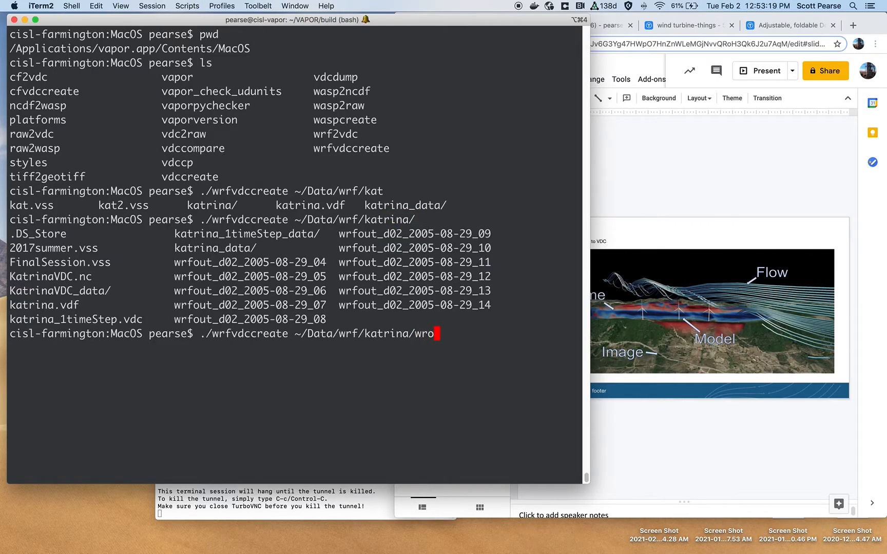
{"action": "type", "text": "f"}
{"action": "key", "text": "Tab"}
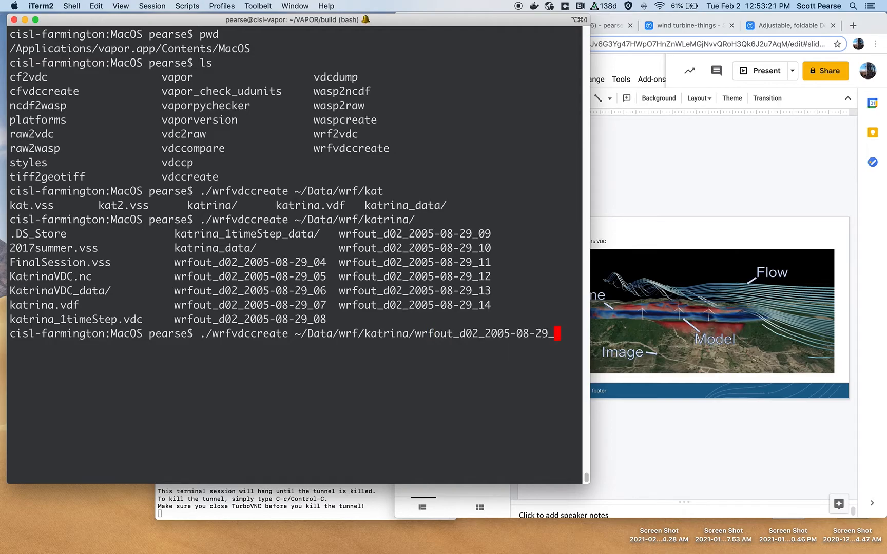
- Complete the input file as wrfout_d02_2005-08-29_13 and add test.vdc as the output file
{"action": "type", "text": "30"}
{"action": "key", "text": "Tab"}
{"action": "key", "text": "BackSpace"}
{"action": "key", "text": "BackSpace"}
{"action": "type", "text": "3"}
{"action": "key", "text": "BackSpace"}
{"action": "type", "text": "28"}
{"action": "key", "text": "Tab"}
{"action": "key", "text": "BackSpace"}
{"action": "type", "text": "9"}
{"action": "key", "text": "BackSpace"}
{"action": "key", "text": "BackSpace"}
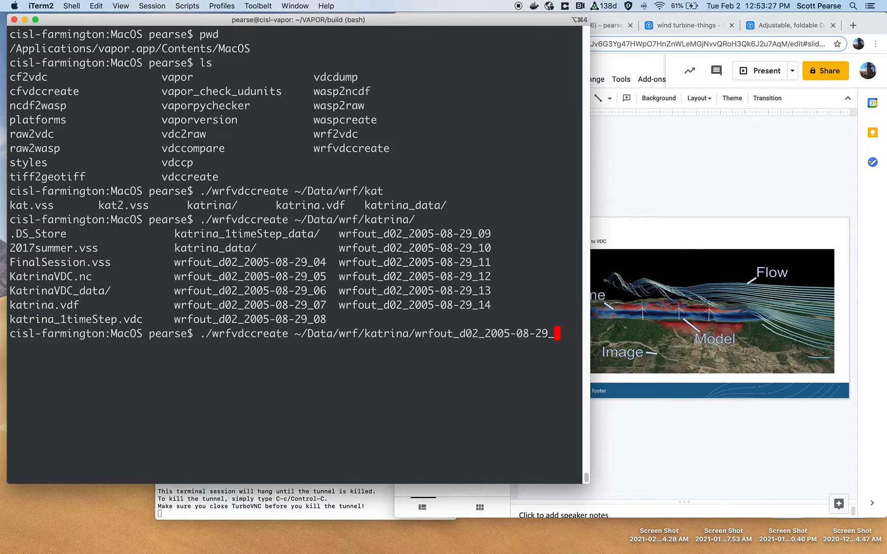
{"action": "type", "text": "13 test.vdc"}
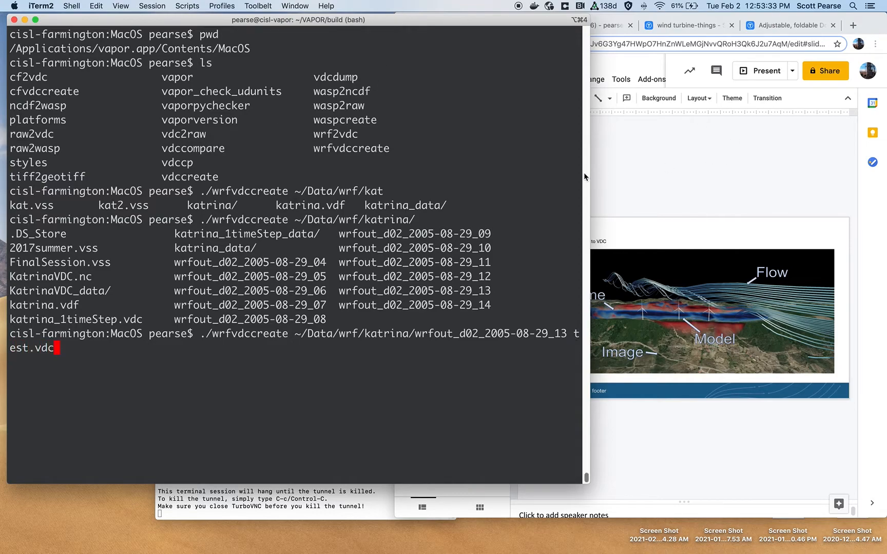
- Run the wrfvdccreate command and list the directory to check for test.vdc
{"action": "left_click_drag", "start_coordinate": [590, 176], "coordinate": [662, 176]}
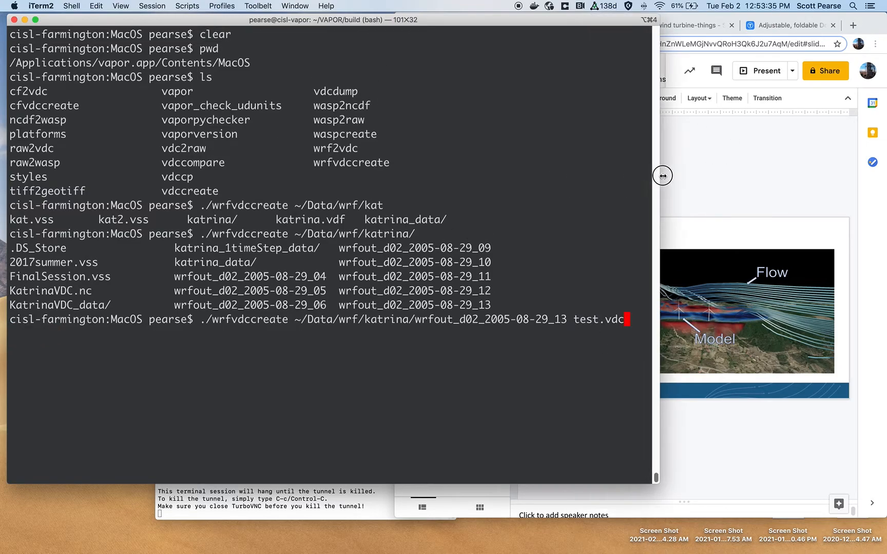
{"action": "key", "text": "Return"}
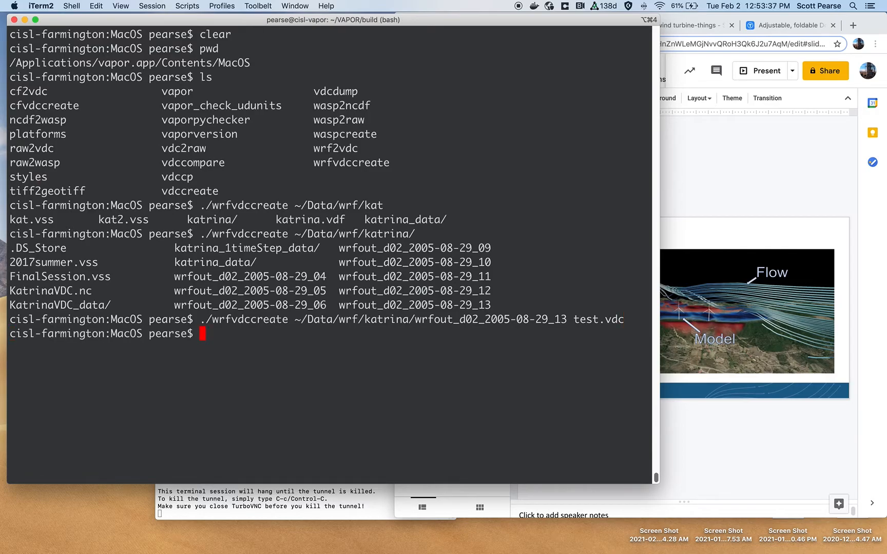
{"action": "type", "text": "ls"}
{"action": "key", "text": "Return"}
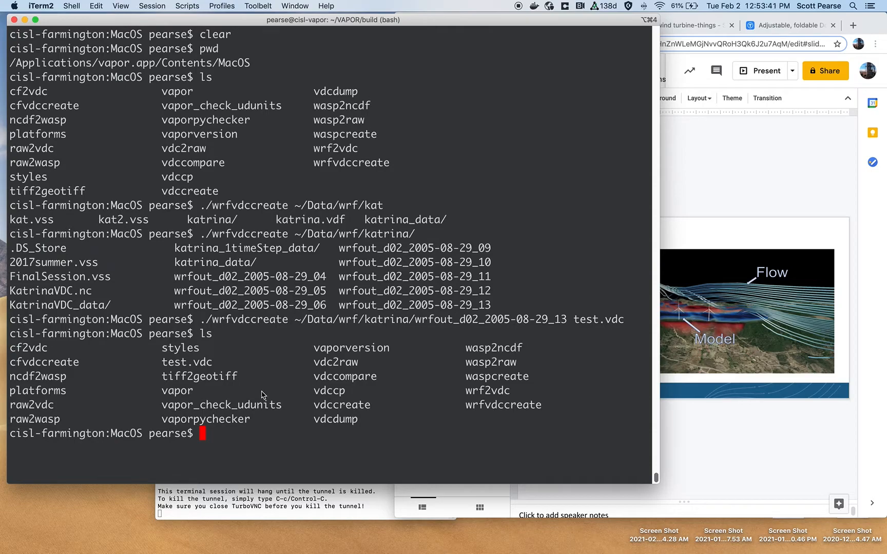
{"action": "double_click", "coordinate": [193, 367]}
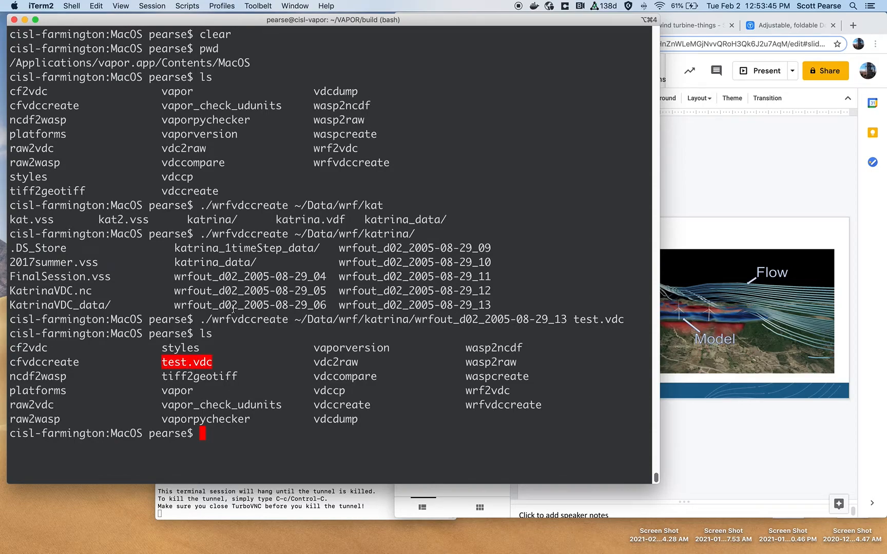
{"action": "left_click_drag", "start_coordinate": [573, 319], "coordinate": [622, 317]}
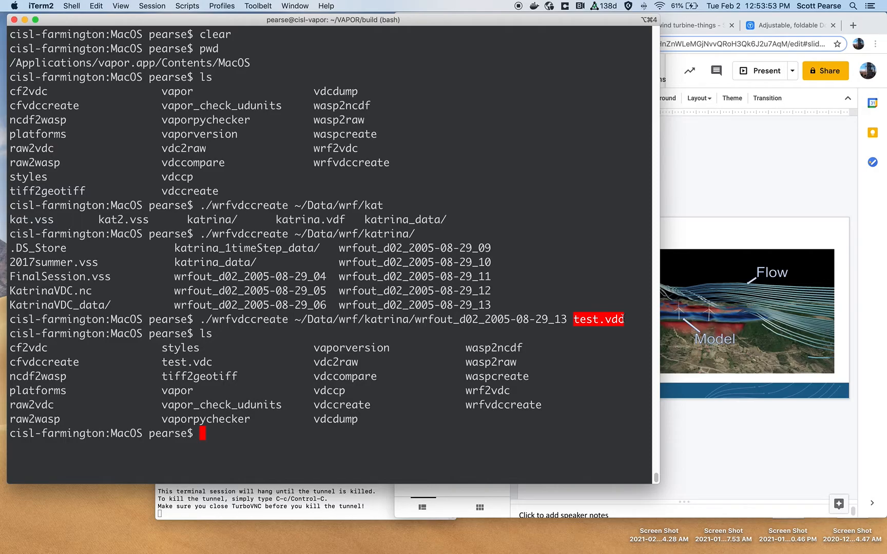
- Recall the previous command and change wrfvdccreate to wrf2vdc
{"action": "key", "text": "Up"}
{"action": "key", "text": "Up"}
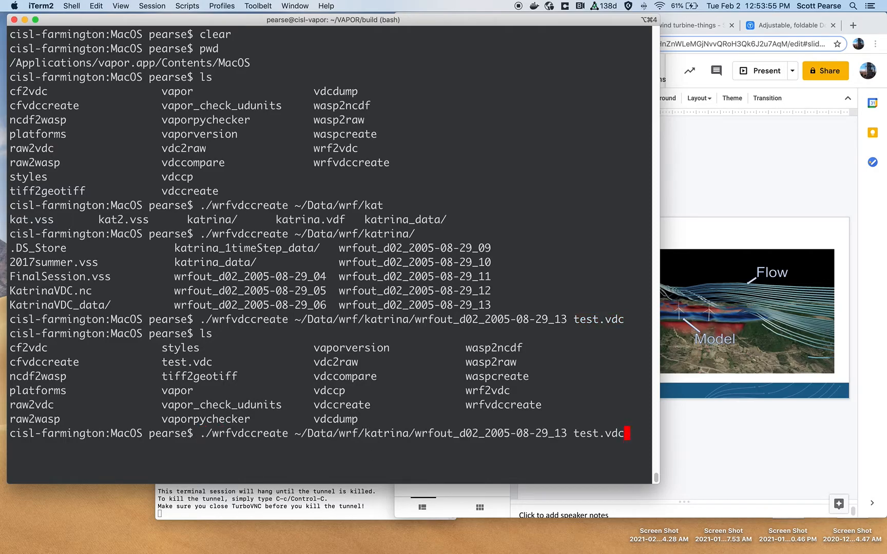
{"action": "key", "text": "ctrl+a"}
{"action": "key", "text": "Right"}
{"action": "key", "text": "Right"}
{"action": "key", "text": "Right"}
{"action": "key", "text": "Right"}
{"action": "key", "text": "Right"}
{"action": "type", "text": "2"}
{"action": "key", "text": "Right"}
{"action": "key", "text": "Right"}
{"action": "key", "text": "Right"}
{"action": "key", "text": "Right"}
{"action": "key", "text": "Right"}
{"action": "key", "text": "Right"}
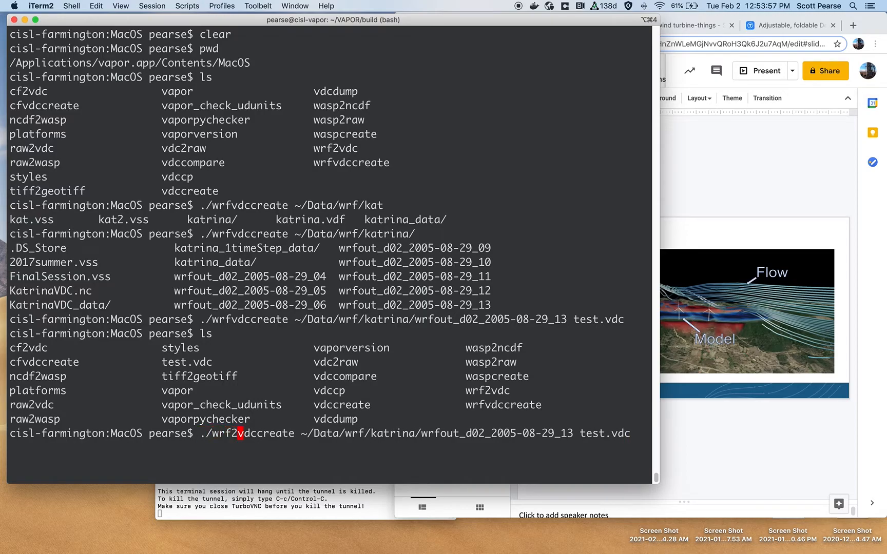
{"action": "key", "text": "Right"}
{"action": "key", "text": "Right"}
{"action": "key", "text": "Right"}
{"action": "key", "text": "BackSpace"}
{"action": "key", "text": "BackSpace"}
{"action": "key", "text": "BackSpace"}
{"action": "key", "text": "BackSpace"}
{"action": "key", "text": "BackSpace"}
{"action": "key", "text": "BackSpace"}
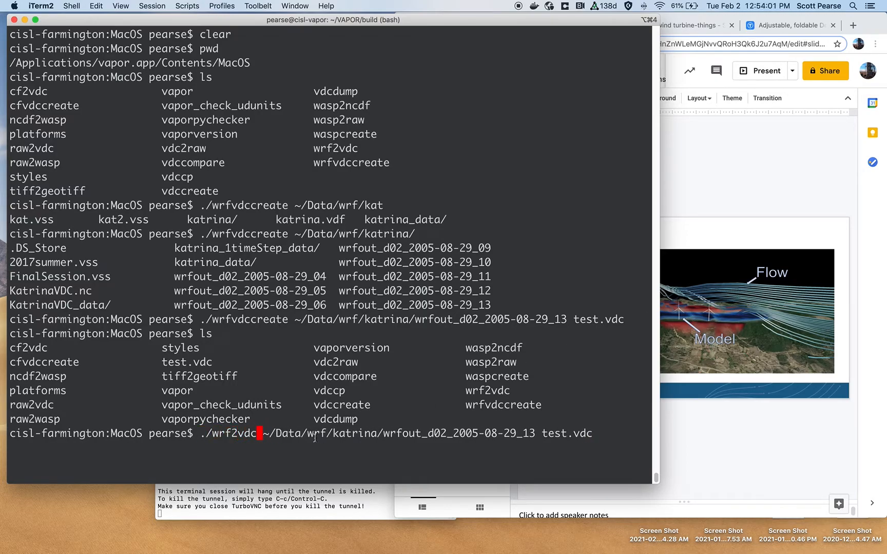
- Run wrf2vdc on the same WRF file with test.vdc as output
{"action": "left_click_drag", "start_coordinate": [230, 433], "coordinate": [237, 433]}
{"action": "left_click", "coordinate": [232, 433]}
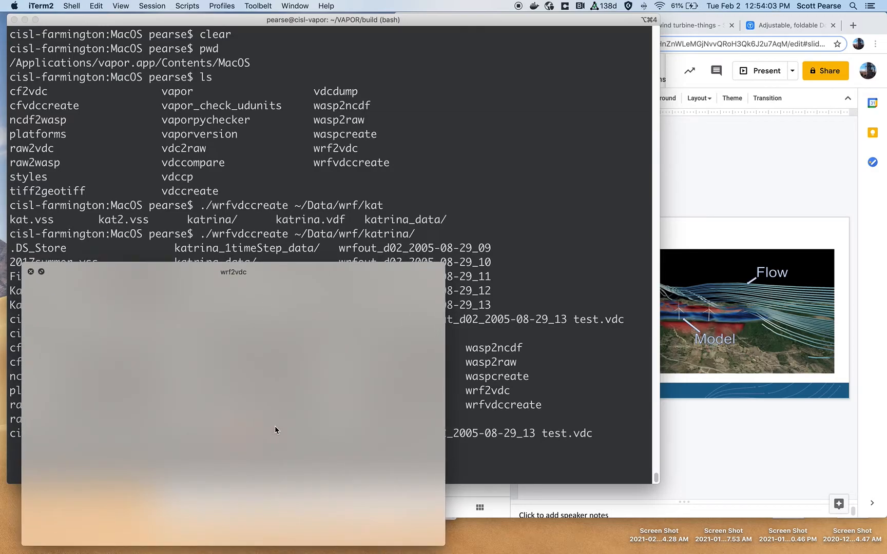
{"action": "left_click", "coordinate": [30, 380]}
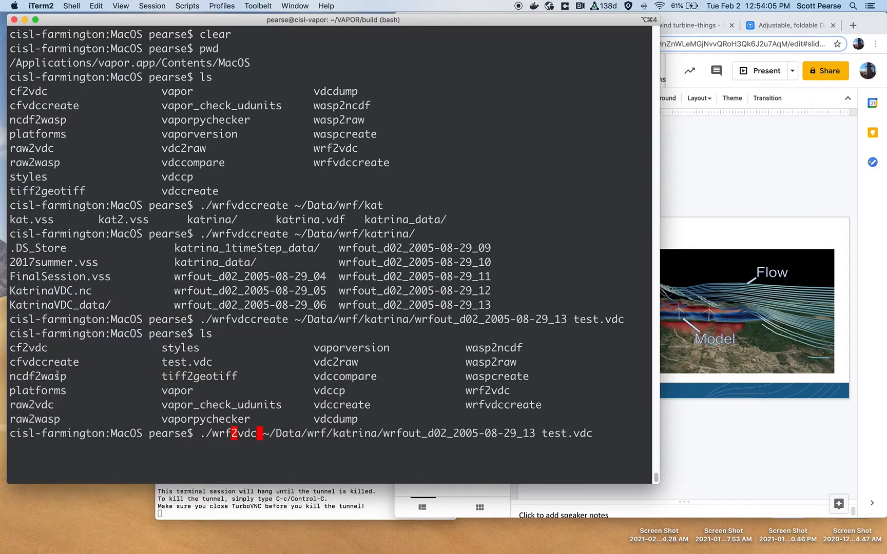
{"action": "double_click", "coordinate": [221, 435]}
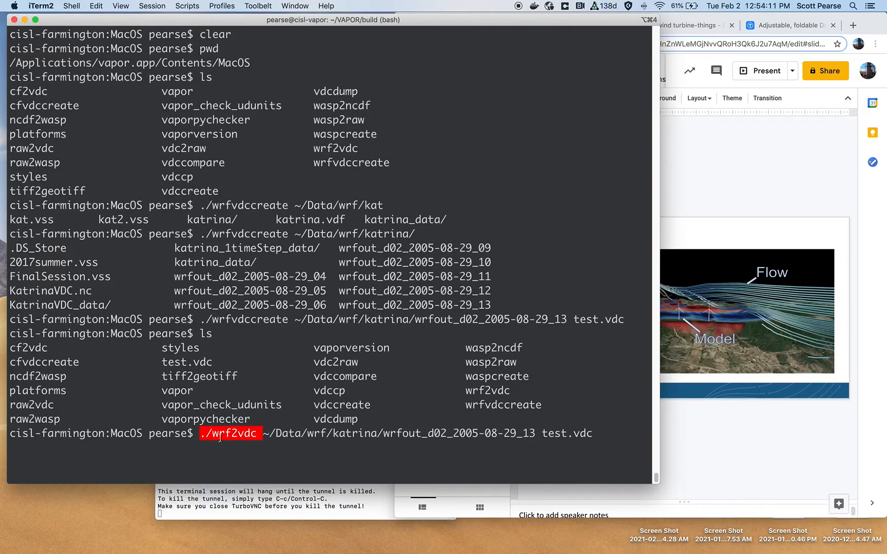
{"action": "left_click", "coordinate": [220, 439]}
{"action": "double_click", "coordinate": [221, 440]}
{"action": "left_click", "coordinate": [212, 433]}
{"action": "double_click", "coordinate": [212, 434]}
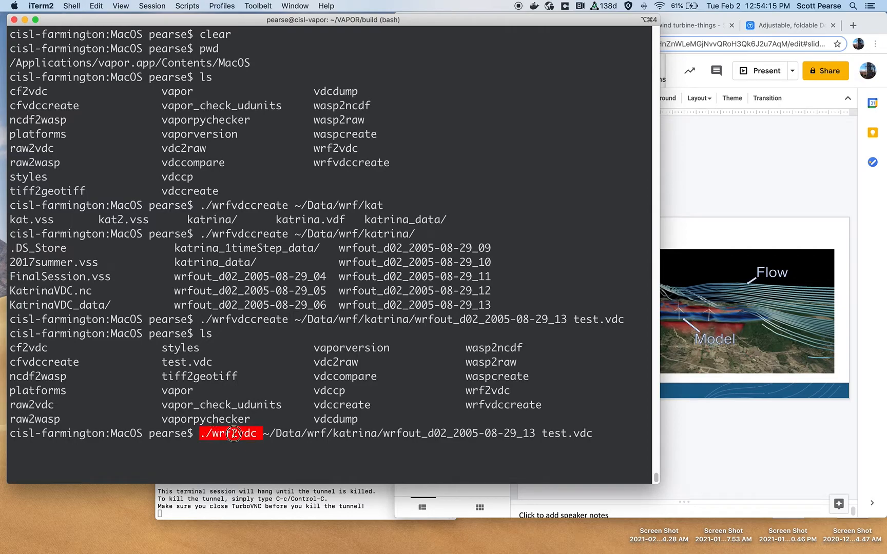
{"action": "double_click", "coordinate": [32, 350]}
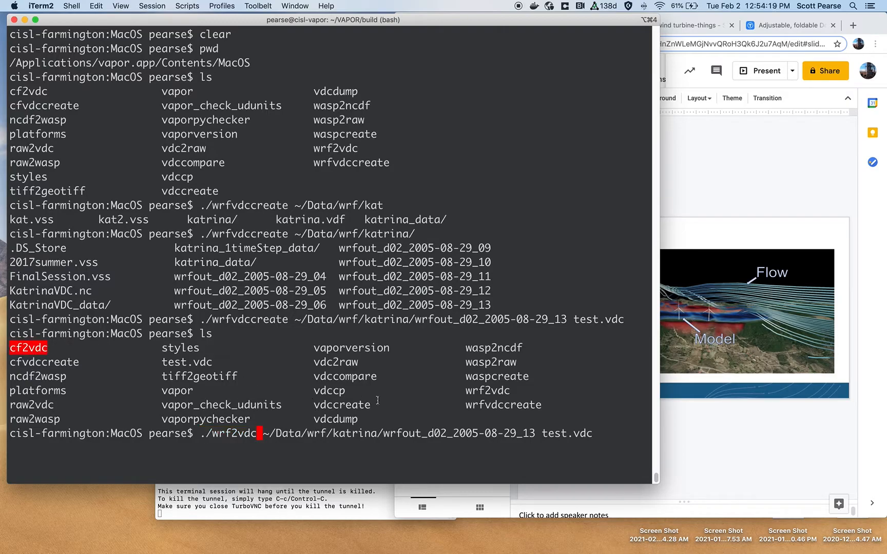
{"action": "key", "text": "Return"}
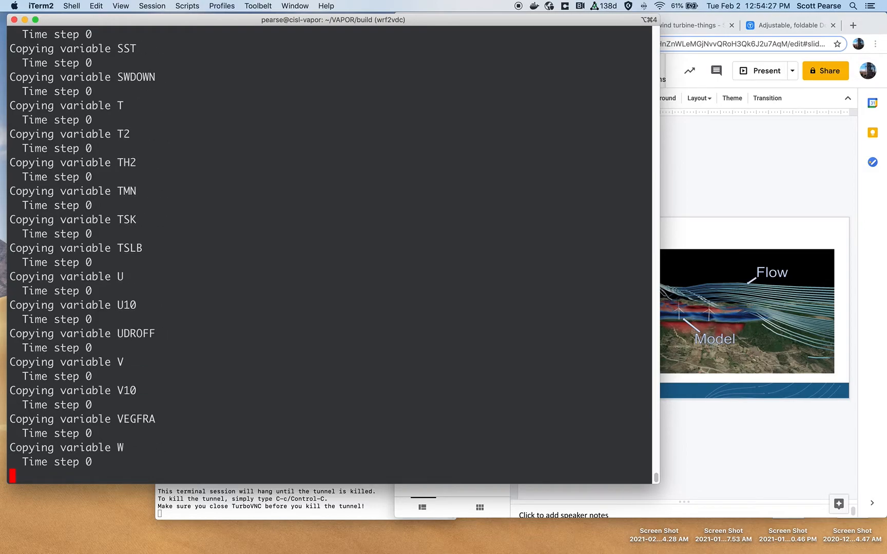
- List the directory contents in long format sorted by time
{"action": "type", "text": "ls -lrth"}
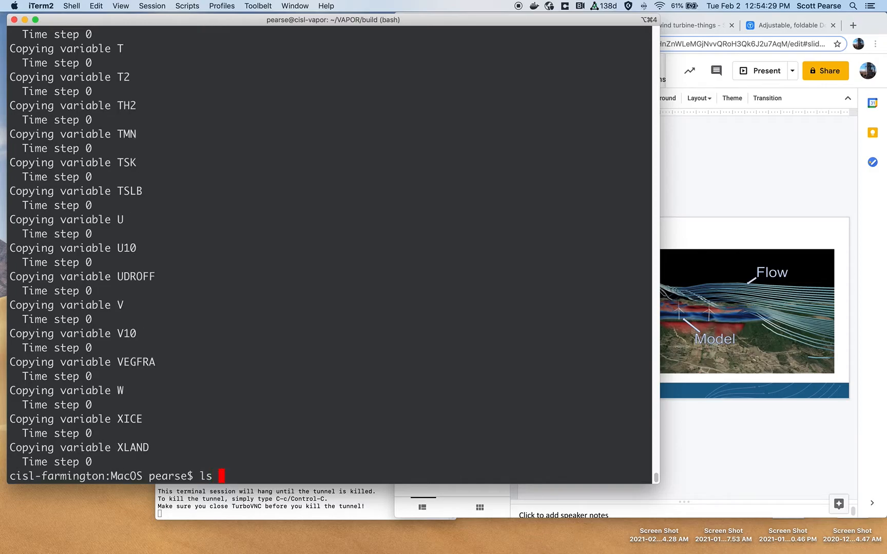
{"action": "key", "text": "Return"}
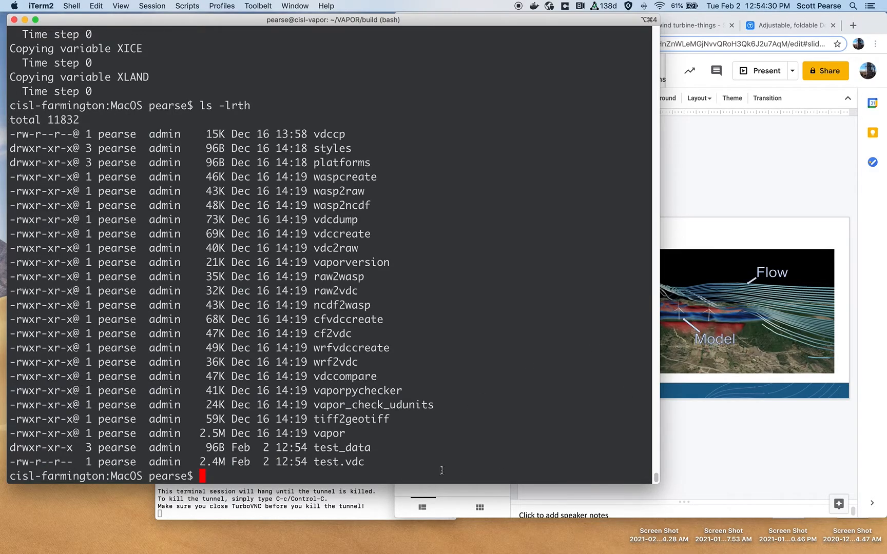
{"action": "double_click", "coordinate": [334, 448]}
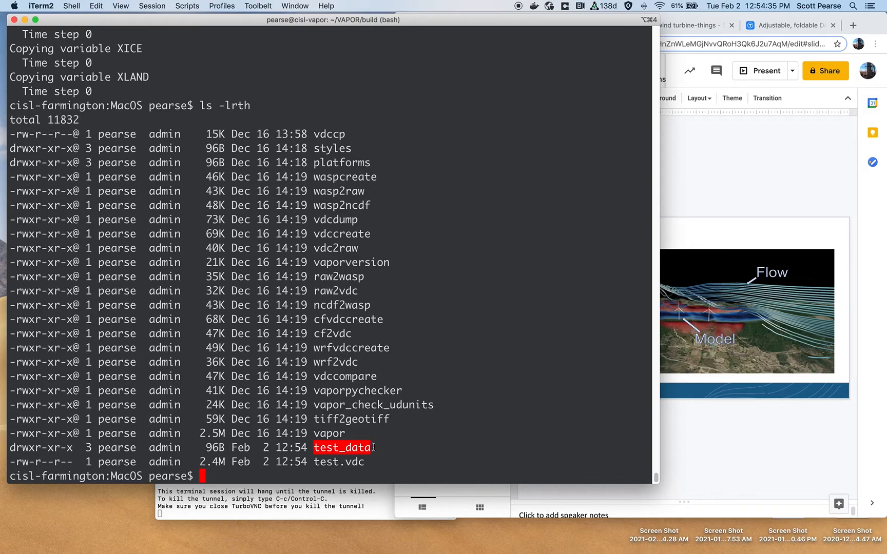
- Launch VAPOR from the dock after highlighting the new test_data and test.vdc entries
{"action": "double_click", "coordinate": [353, 461]}
{"action": "double_click", "coordinate": [335, 462]}
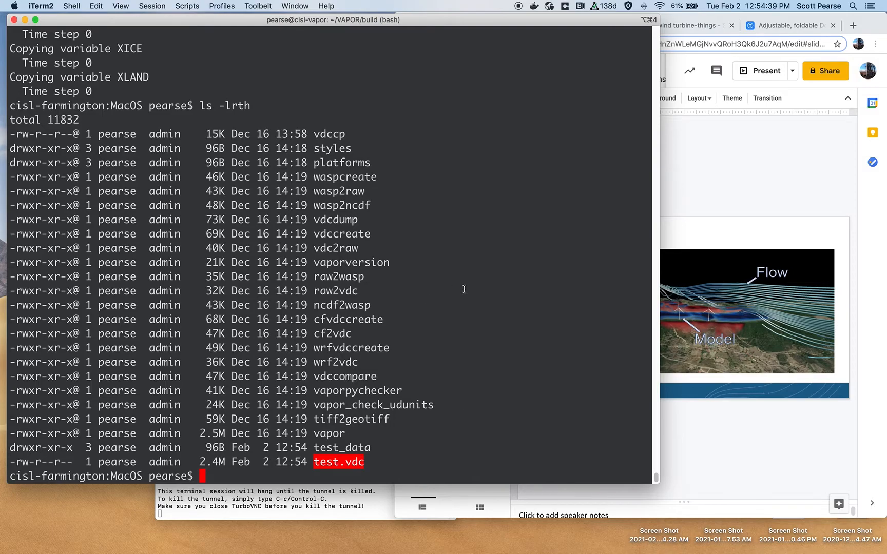
{"action": "mouse_move", "coordinate": [482, 544]}
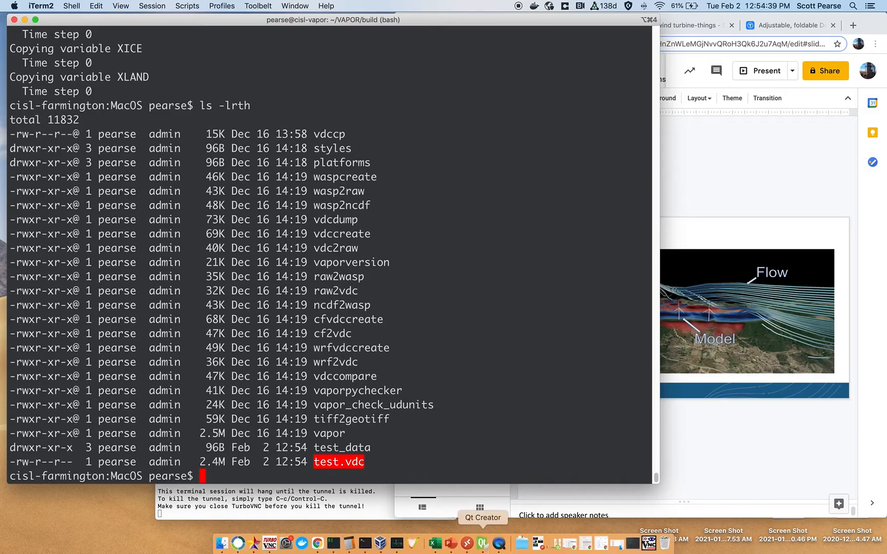
{"action": "left_click", "coordinate": [412, 545]}
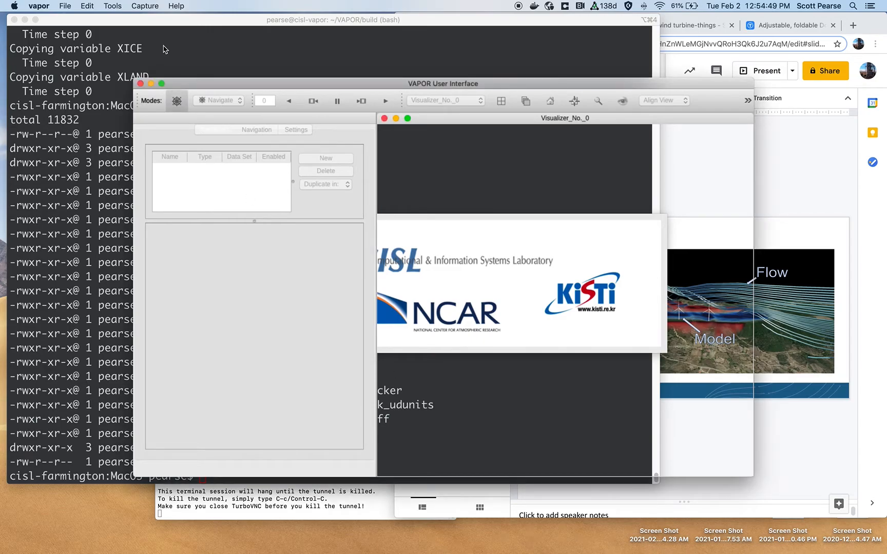
- Open the VDC file adam.vdc from the AdamWise folder
{"action": "left_click", "coordinate": [39, 5]}
{"action": "mouse_move", "coordinate": [65, 4]}
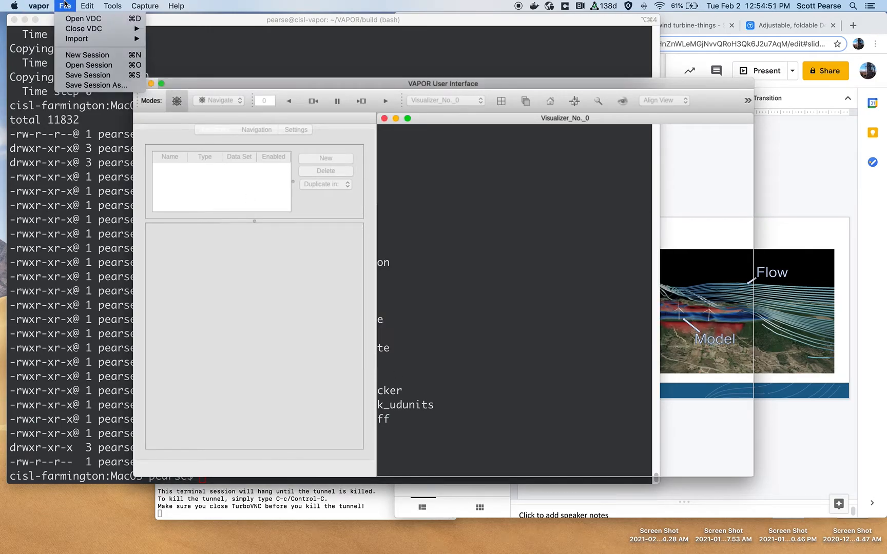
{"action": "left_click", "coordinate": [85, 21]}
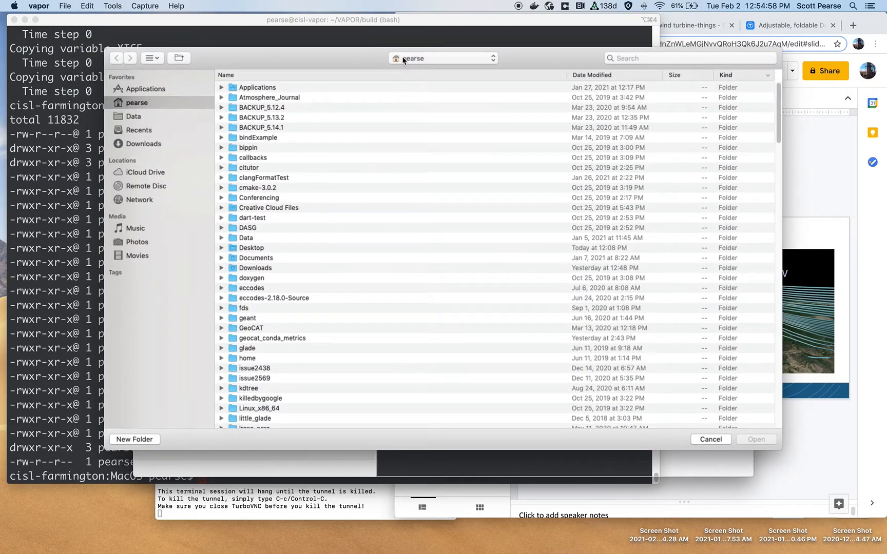
{"action": "left_click", "coordinate": [412, 61]}
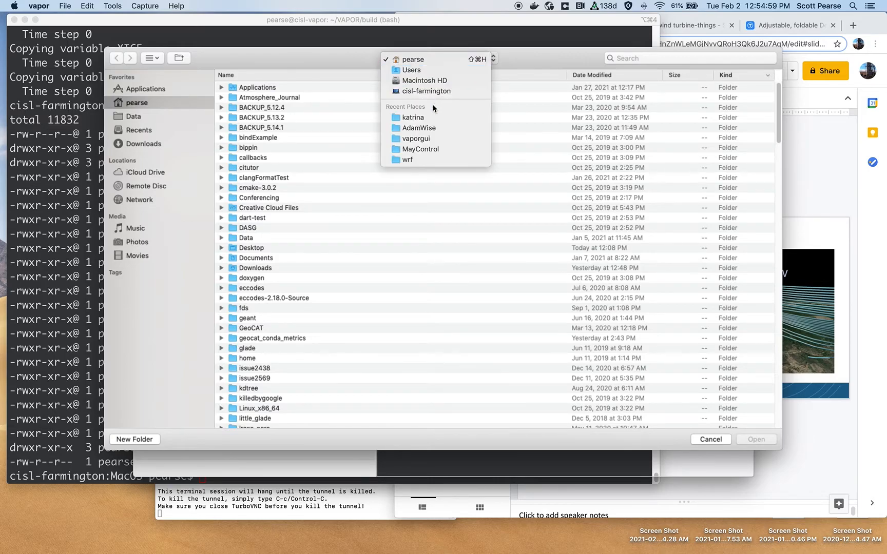
{"action": "left_click", "coordinate": [418, 128]}
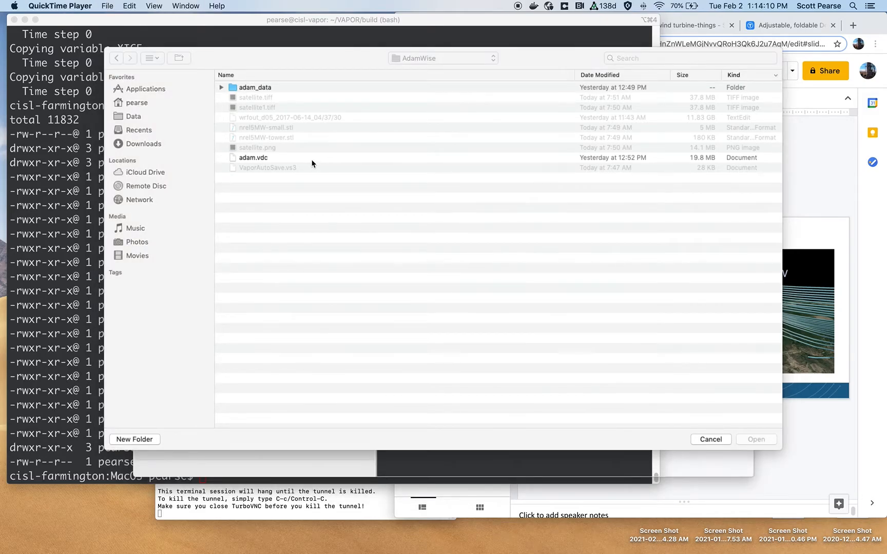
{"action": "left_click", "coordinate": [312, 160]}
{"action": "left_click", "coordinate": [266, 158]}
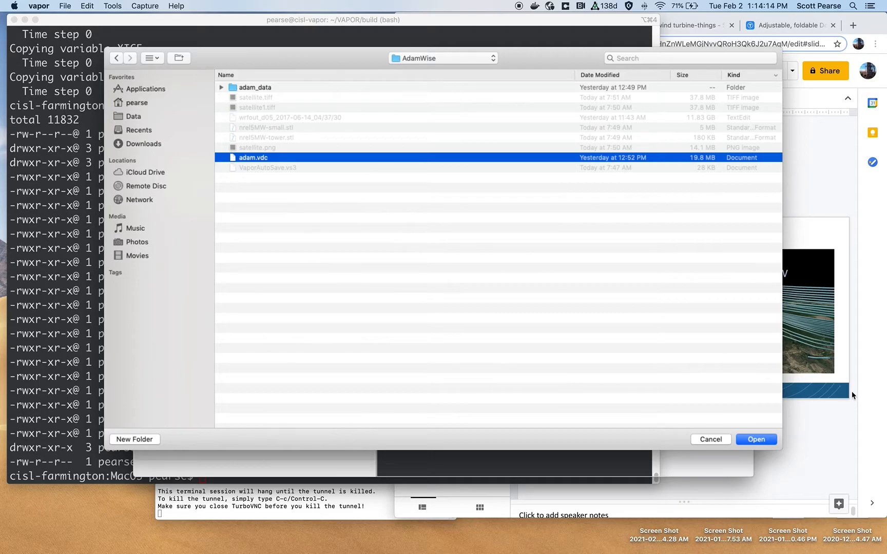
{"action": "left_click", "coordinate": [760, 444]}
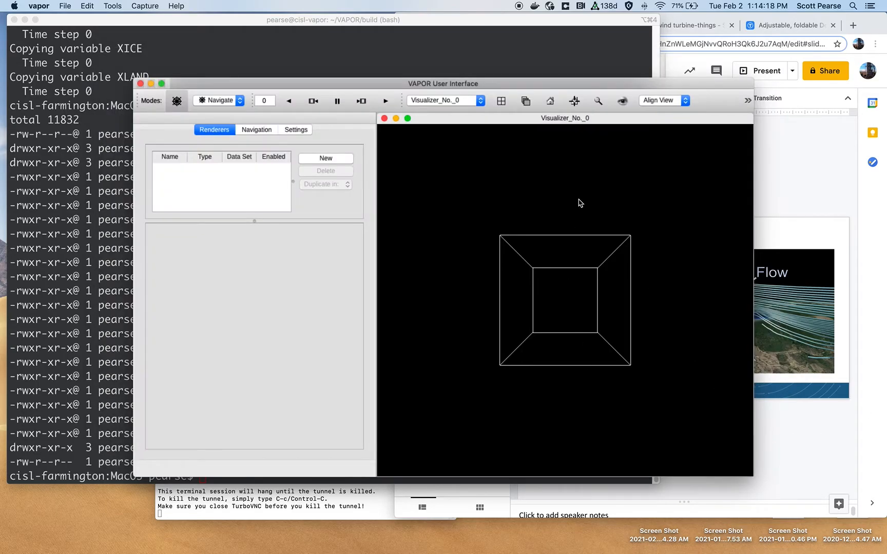
- Maximize the VAPOR window and orbit around the domain box
{"action": "double_click", "coordinate": [503, 84]}
{"action": "left_click_drag", "start_coordinate": [586, 410], "coordinate": [667, 358]}
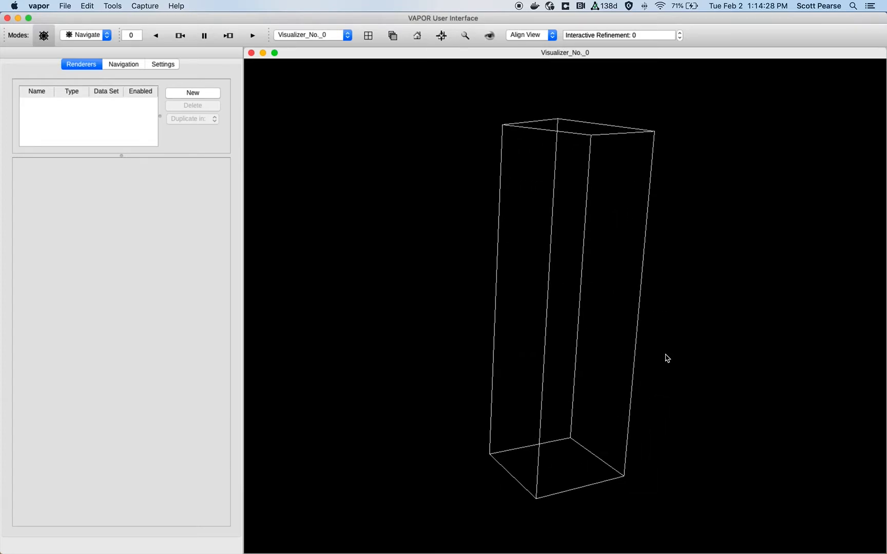
{"action": "left_click_drag", "start_coordinate": [574, 301], "coordinate": [689, 314]}
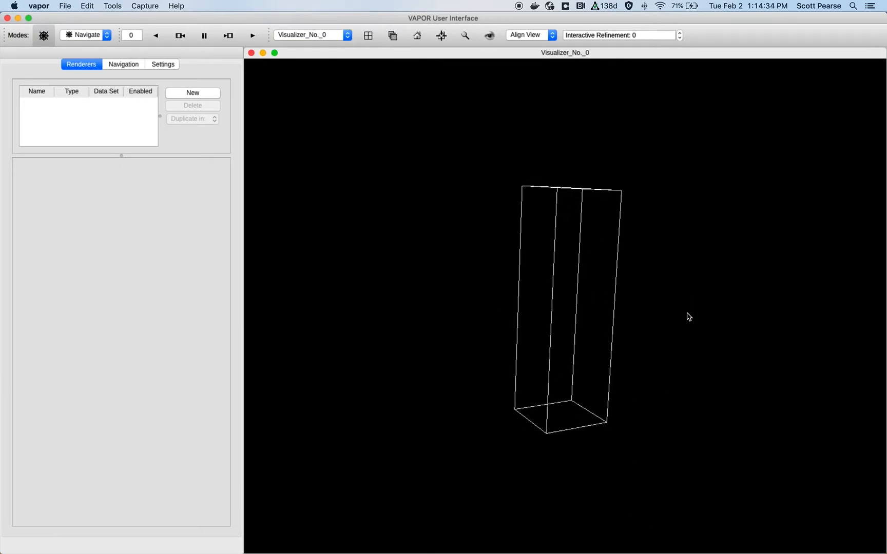
{"action": "left_click_drag", "start_coordinate": [656, 262], "coordinate": [508, 318]}
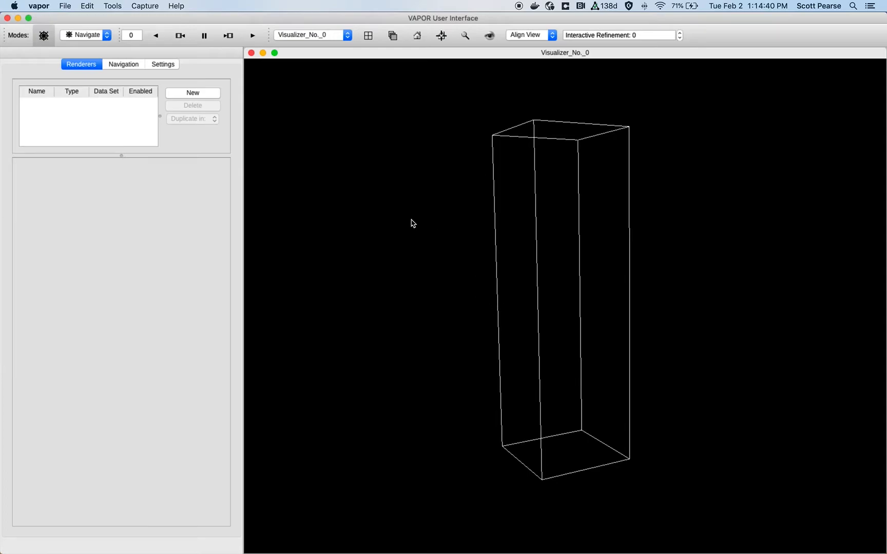
{"action": "left_click_drag", "start_coordinate": [587, 432], "coordinate": [539, 238]}
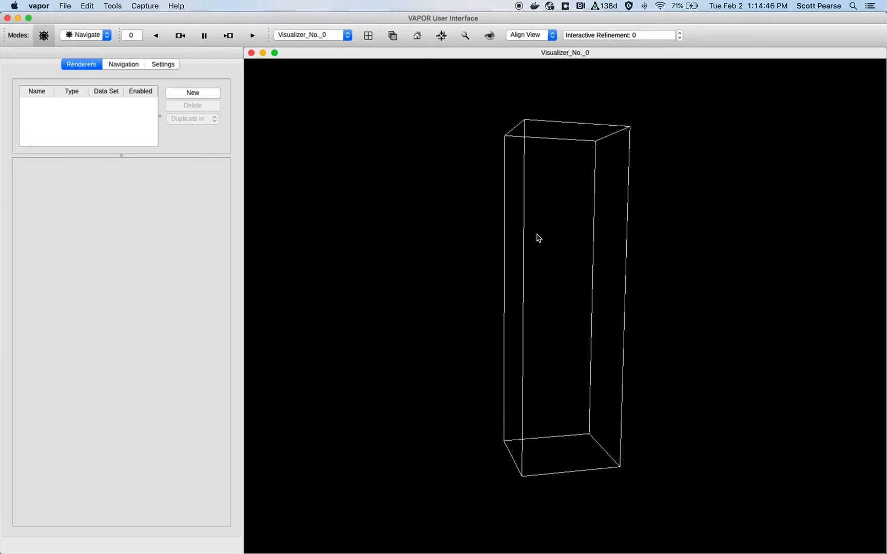
{"action": "left_click_drag", "start_coordinate": [688, 291], "coordinate": [558, 312]}
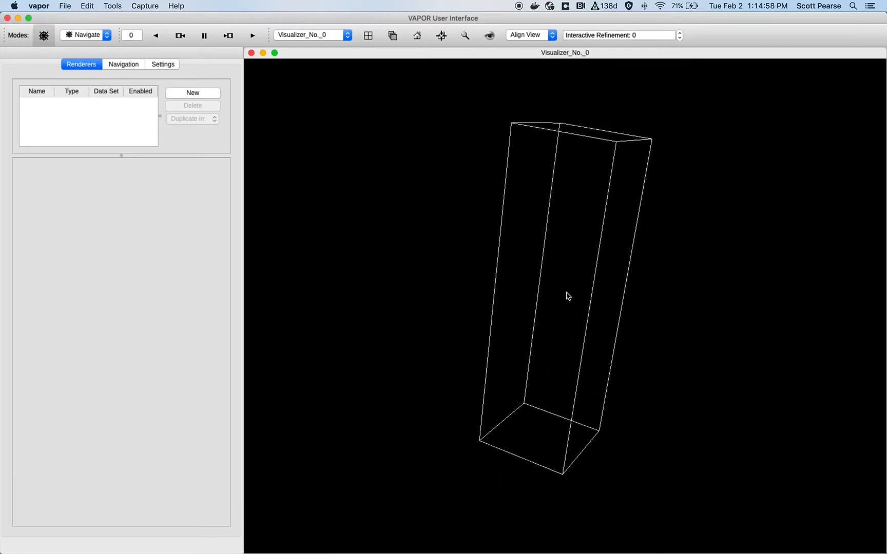
{"action": "left_click_drag", "start_coordinate": [564, 320], "coordinate": [560, 283]}
{"action": "left_click_drag", "start_coordinate": [693, 289], "coordinate": [420, 303]}
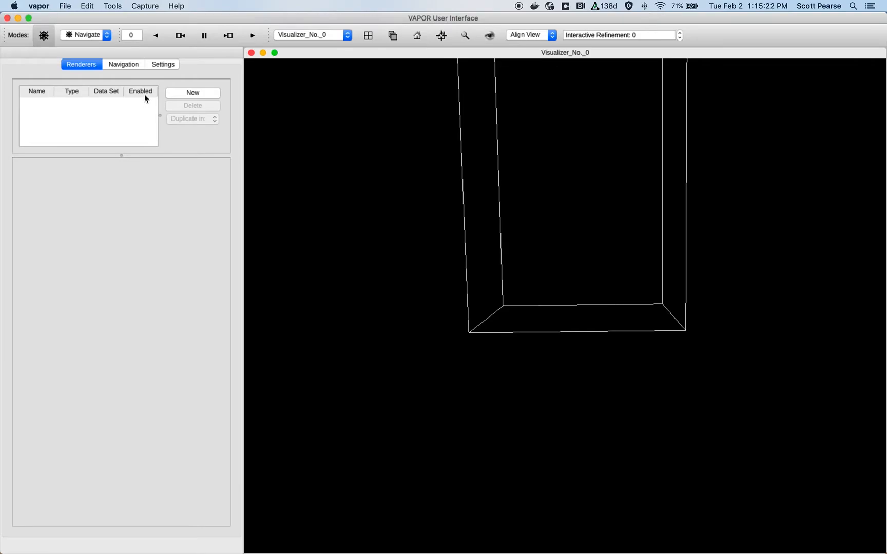
- Set the camera origin's Z value to 0 in the Navigation viewpoint settings
{"action": "left_click", "coordinate": [131, 65]}
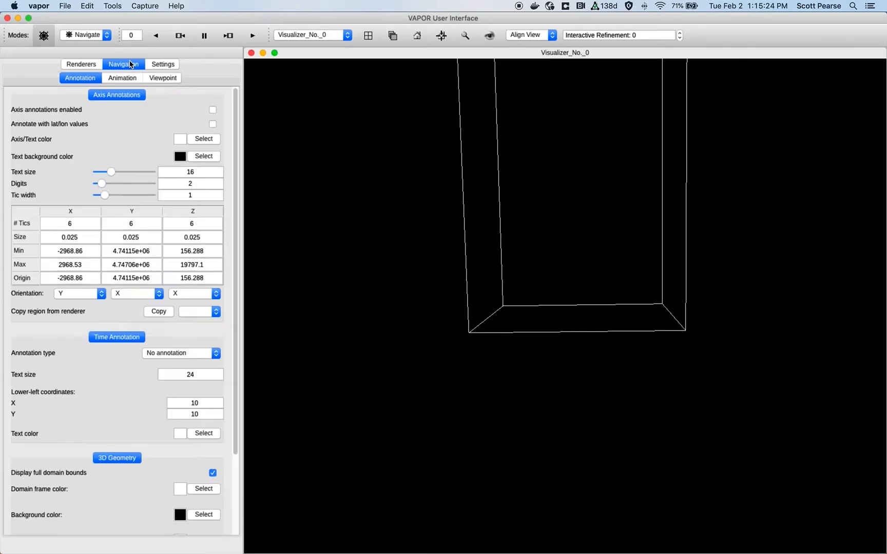
{"action": "left_click", "coordinate": [158, 80]}
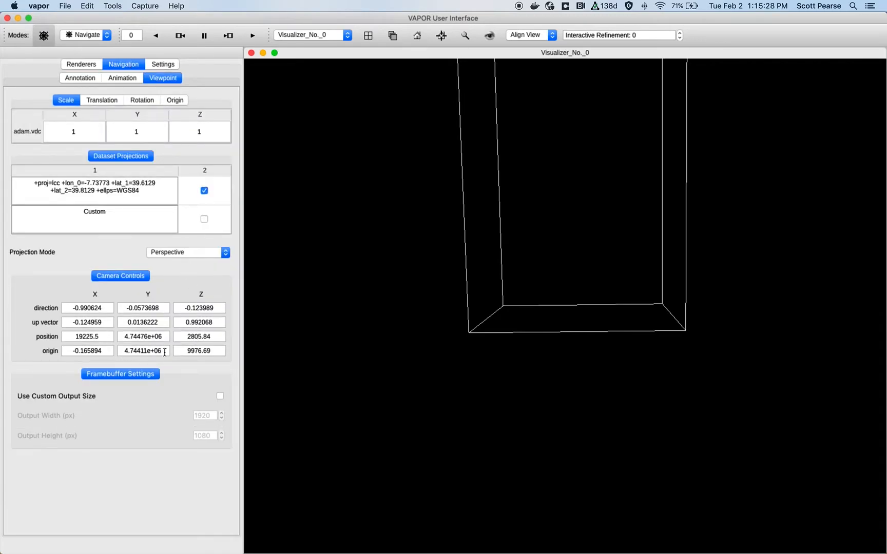
{"action": "double_click", "coordinate": [191, 349]}
{"action": "right_click_drag", "start_coordinate": [618, 171], "coordinate": [644, 470]}
{"action": "right_click_drag", "start_coordinate": [624, 332], "coordinate": [589, 416]}
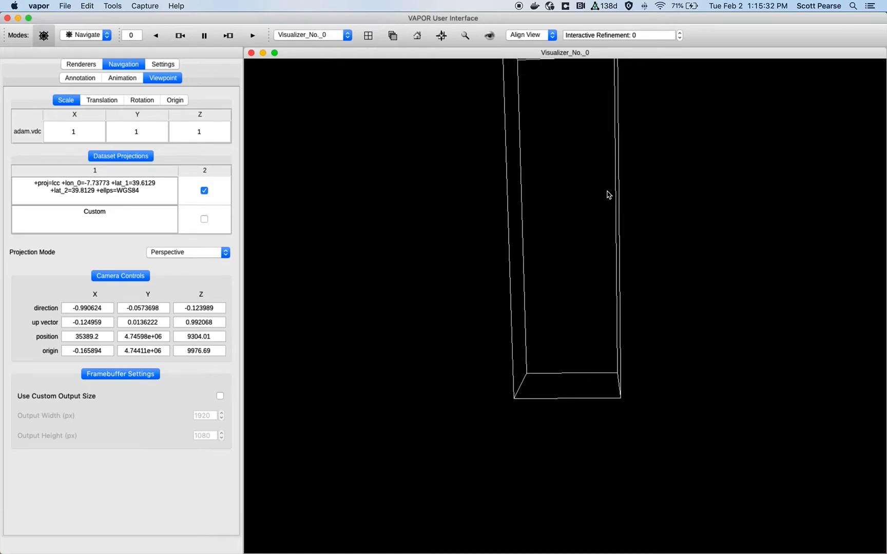
{"action": "left_click", "coordinate": [211, 349]}
{"action": "double_click", "coordinate": [210, 350]}
{"action": "type", "text": "0"}
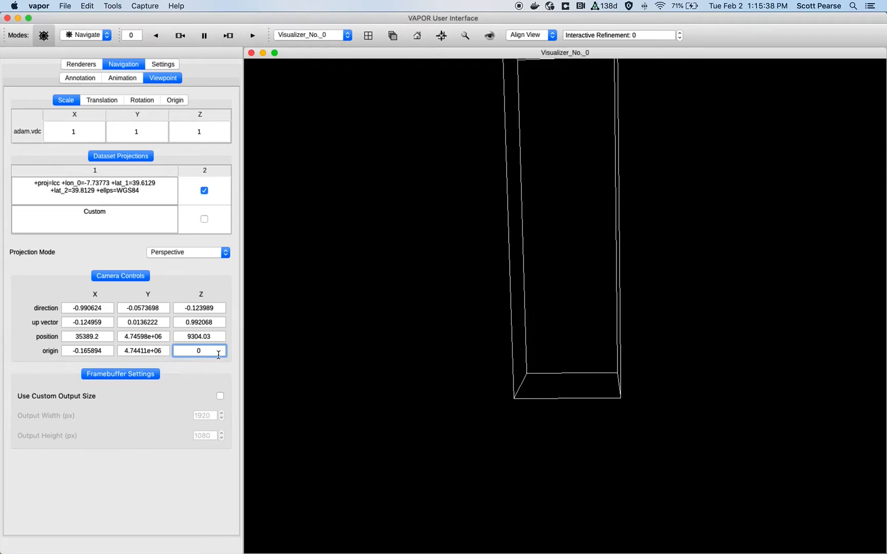
- Orbit and zoom the view to examine the domain box from an oblique angle
{"action": "left_click", "coordinate": [565, 392]}
{"action": "left_click_drag", "start_coordinate": [565, 390], "coordinate": [576, 405]}
{"action": "right_click_drag", "start_coordinate": [577, 405], "coordinate": [565, 148]}
{"action": "right_click_drag", "start_coordinate": [573, 378], "coordinate": [577, 206]}
{"action": "middle_click_drag", "start_coordinate": [585, 339], "coordinate": [584, 426]}
{"action": "right_click_drag", "start_coordinate": [584, 427], "coordinate": [581, 210]}
{"action": "right_click_drag", "start_coordinate": [610, 392], "coordinate": [597, 277]}
{"action": "middle_click_drag", "start_coordinate": [598, 343], "coordinate": [594, 220]}
{"action": "left_click_drag", "start_coordinate": [584, 332], "coordinate": [641, 334]}
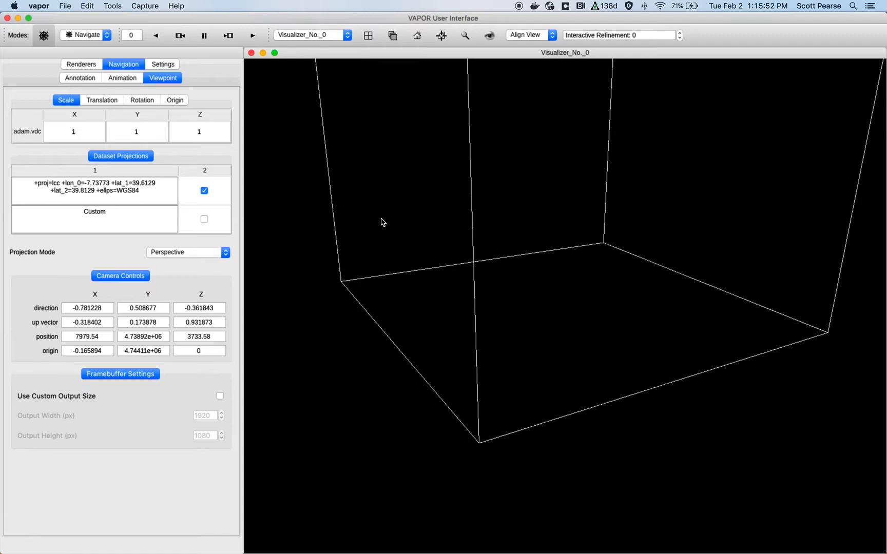
{"action": "scroll", "coordinate": [489, 234], "scroll_direction": "down", "scroll_amount": 3}
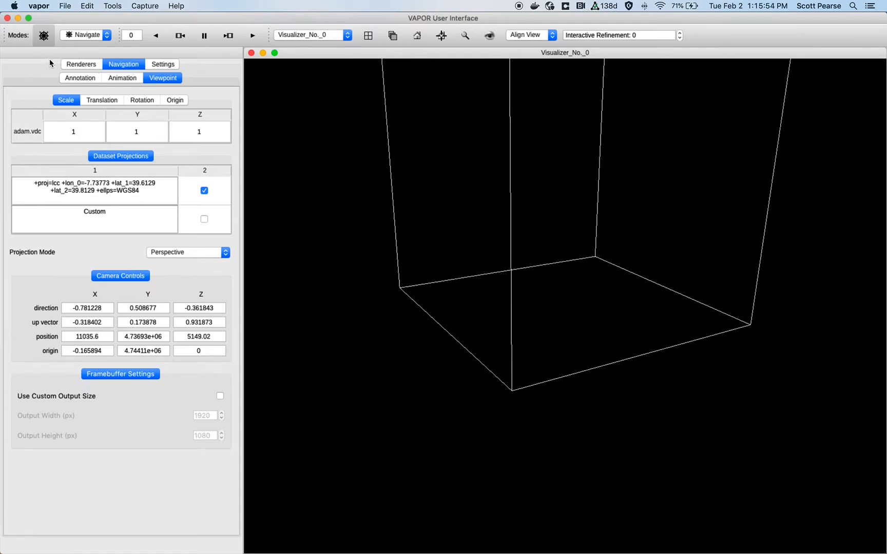
- Create a new Image renderer for the adam.vdc data source
{"action": "left_click", "coordinate": [80, 65]}
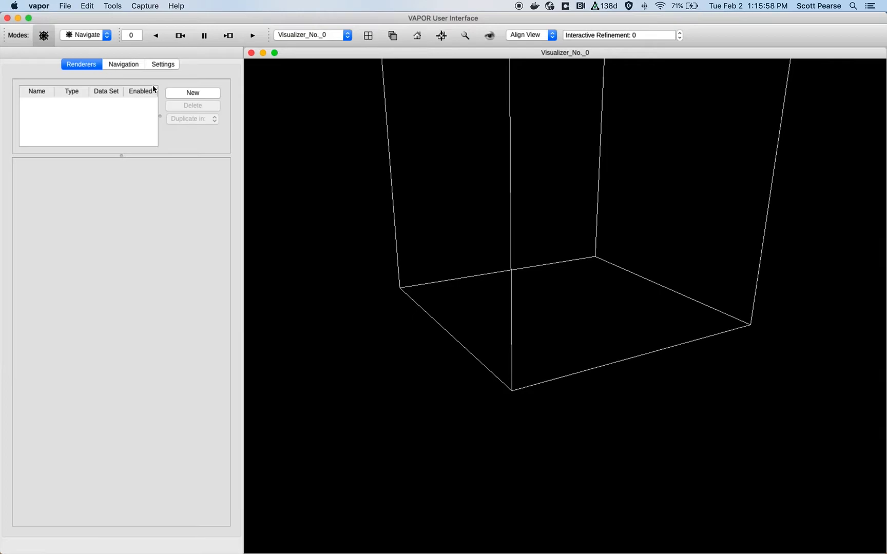
{"action": "left_click", "coordinate": [169, 94]}
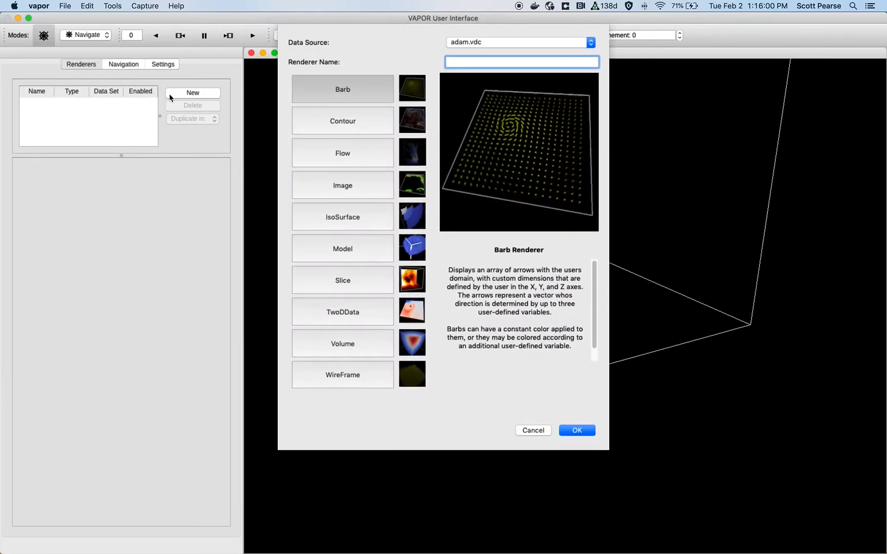
{"action": "left_click", "coordinate": [342, 184]}
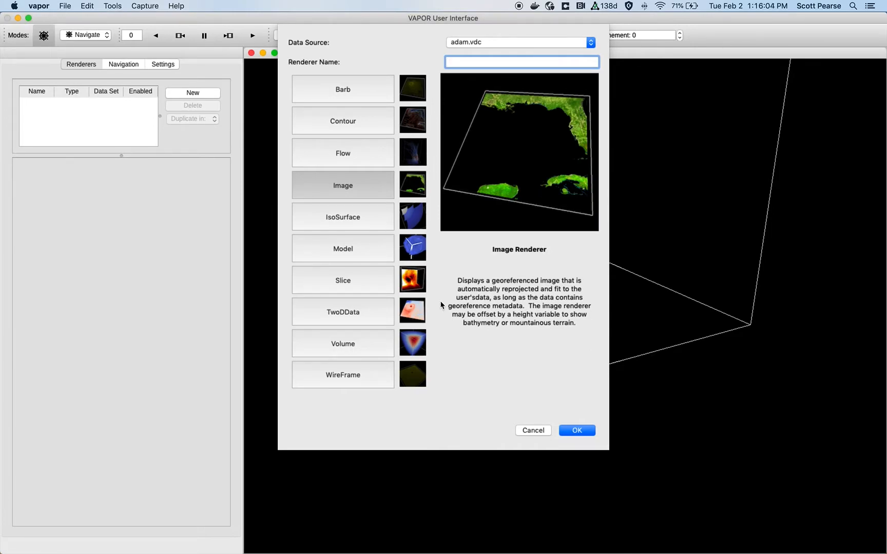
{"action": "left_click", "coordinate": [579, 434]}
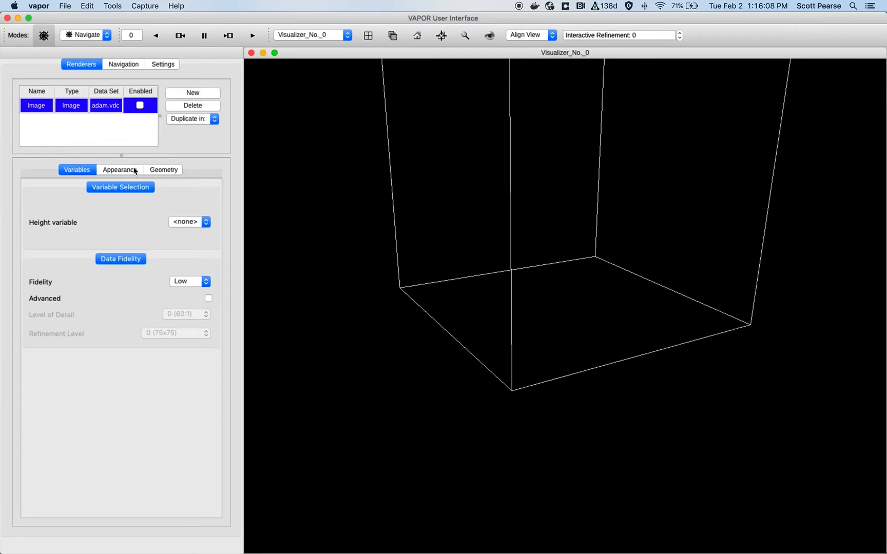
- Enable the Image renderer in the renderer list
{"action": "left_click", "coordinate": [192, 95]}
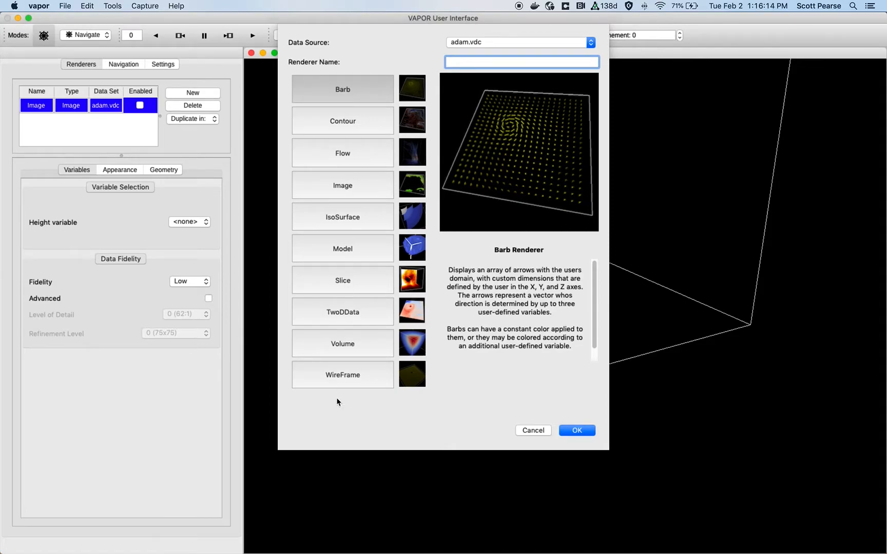
{"action": "left_click", "coordinate": [531, 430]}
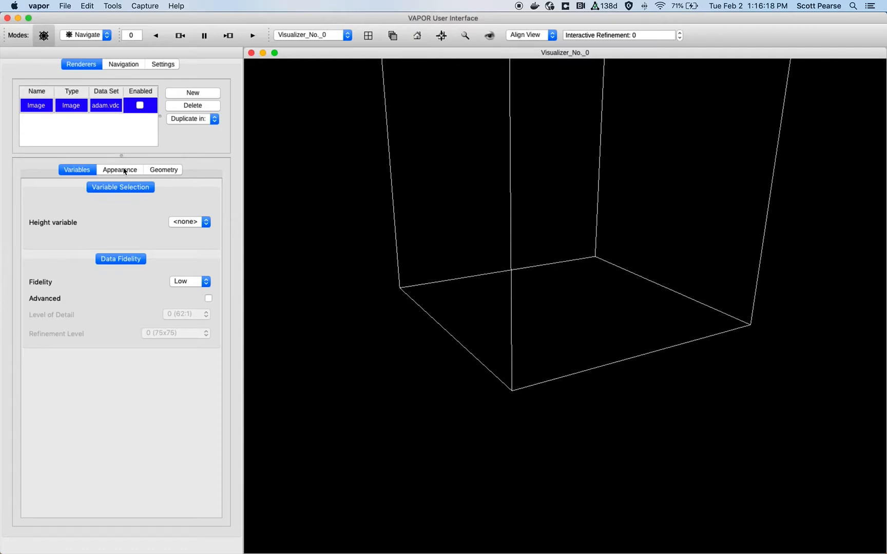
{"action": "left_click", "coordinate": [140, 106]}
{"action": "mouse_move", "coordinate": [490, 132]}
{"action": "left_mouse_down"}
{"action": "mouse_move", "coordinate": [495, 159]}
{"action": "mouse_move", "coordinate": [481, 179]}
{"action": "mouse_move", "coordinate": [486, 148]}
{"action": "left_mouse_up"}
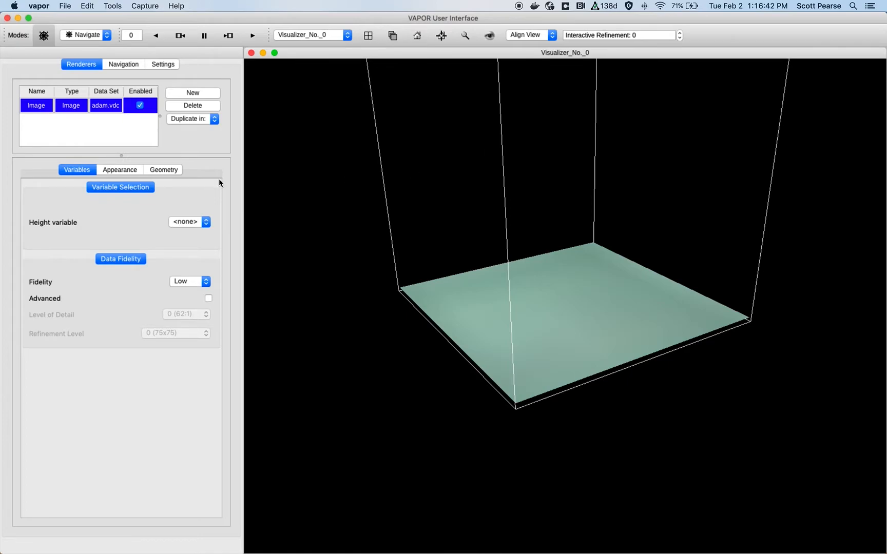
- Set the Image renderer's image file to satellite.tiff from the AdamWise folder
{"action": "left_click", "coordinate": [104, 175]}
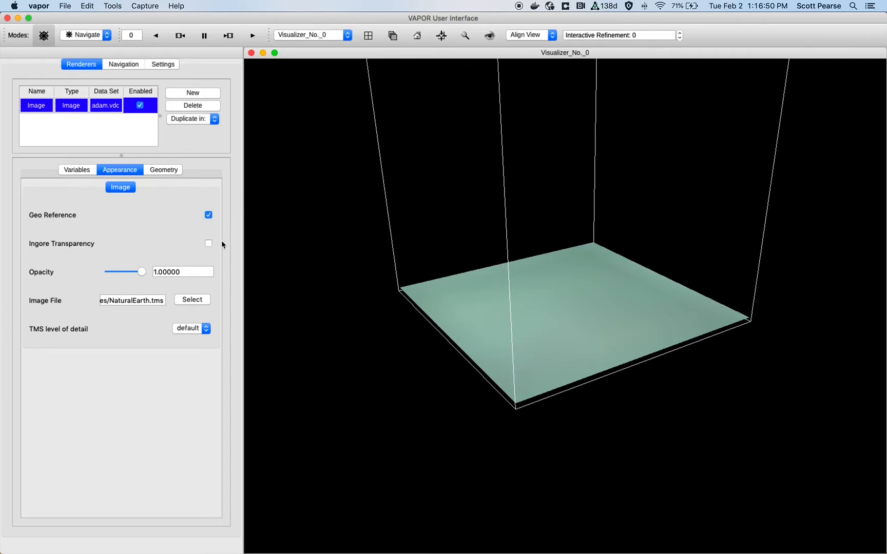
{"action": "left_click_drag", "start_coordinate": [163, 302], "coordinate": [106, 302]}
{"action": "left_click", "coordinate": [187, 302]}
{"action": "left_click", "coordinate": [405, 59]}
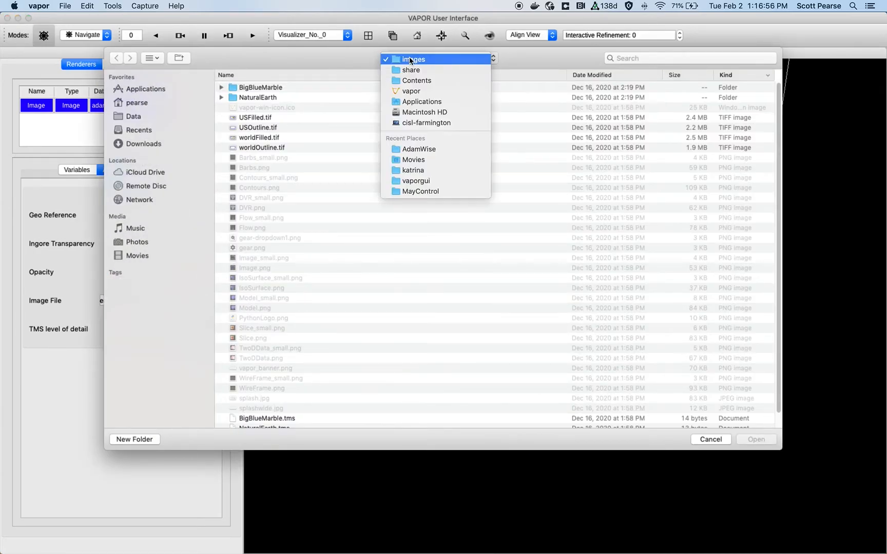
{"action": "left_click", "coordinate": [439, 148]}
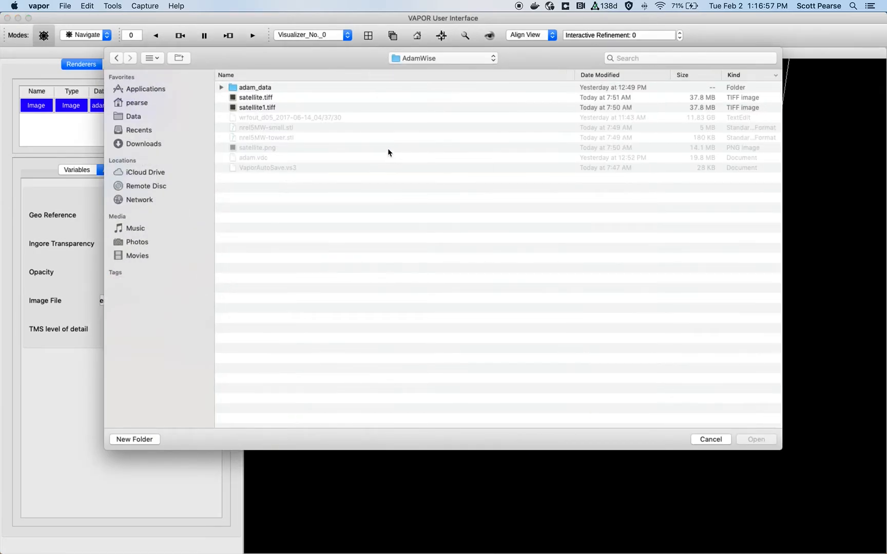
{"action": "left_click", "coordinate": [277, 109]}
{"action": "left_click", "coordinate": [275, 101]}
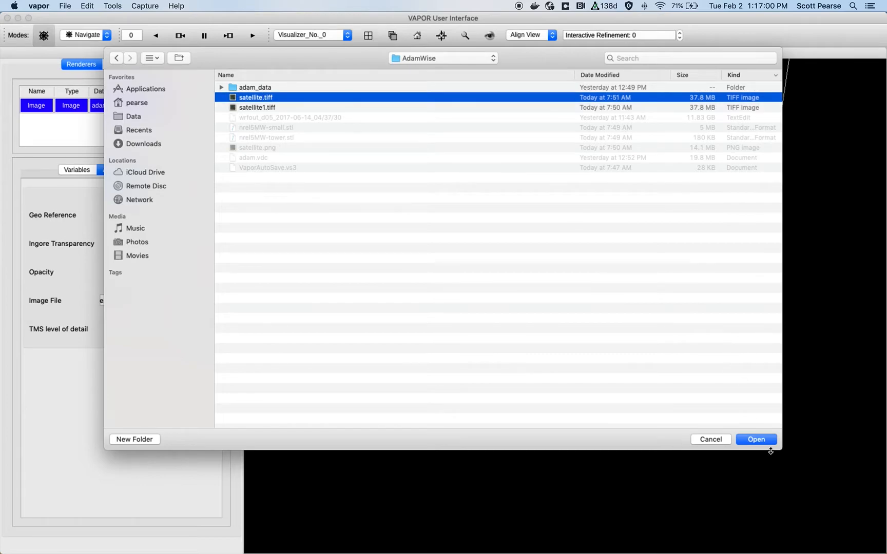
{"action": "left_click", "coordinate": [761, 443]}
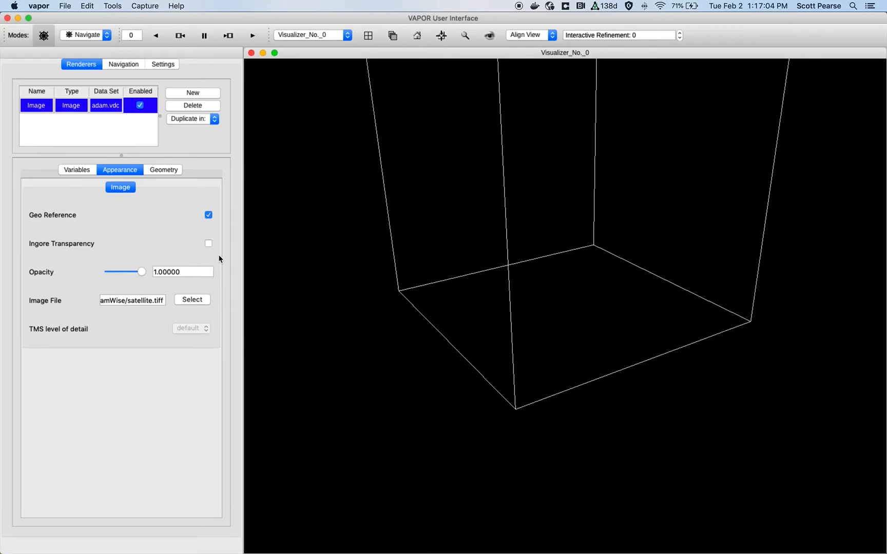
- Turn off Geo Reference for the image so the satellite picture fills the domain floor
{"action": "left_click", "coordinate": [208, 216]}
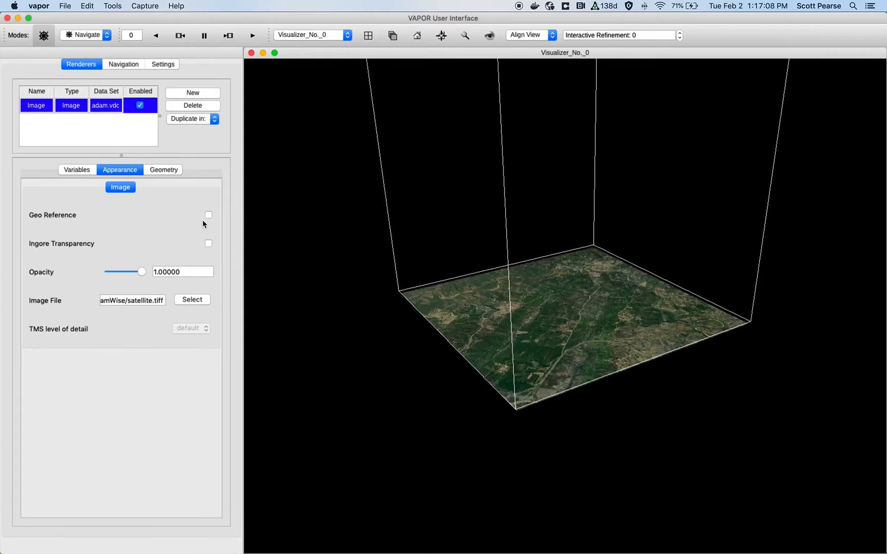
{"action": "left_click_drag", "start_coordinate": [511, 404], "coordinate": [540, 363]}
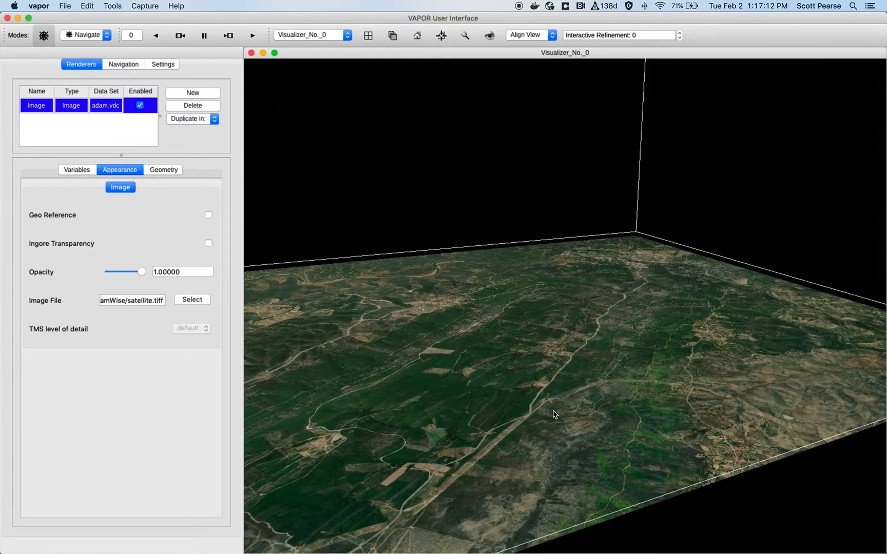
- Set the Image renderer's height variable to HGT so the satellite image follows the terrain
{"action": "left_click", "coordinate": [66, 171]}
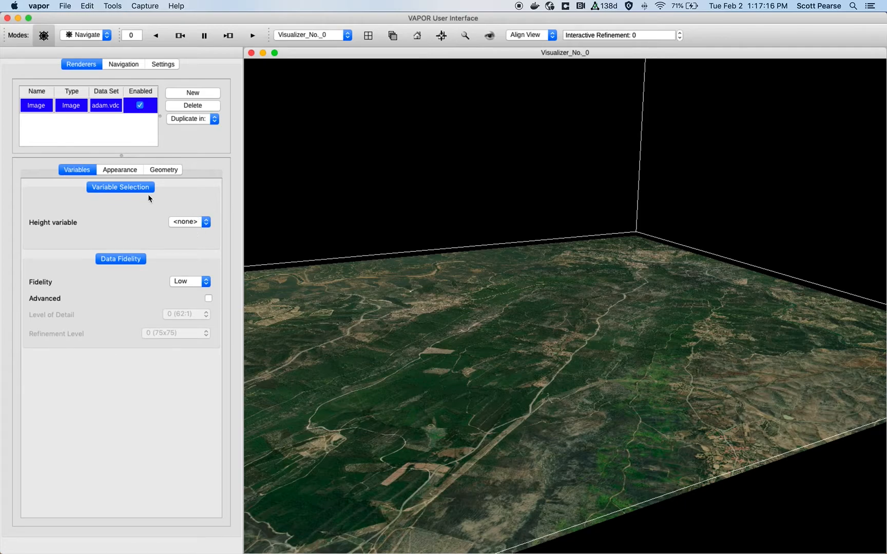
{"action": "left_click", "coordinate": [190, 221]}
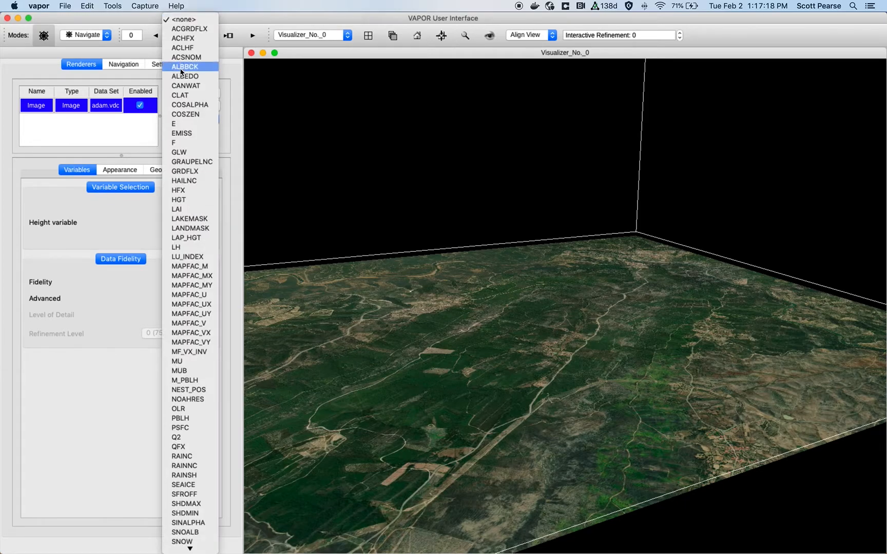
{"action": "left_click", "coordinate": [69, 228]}
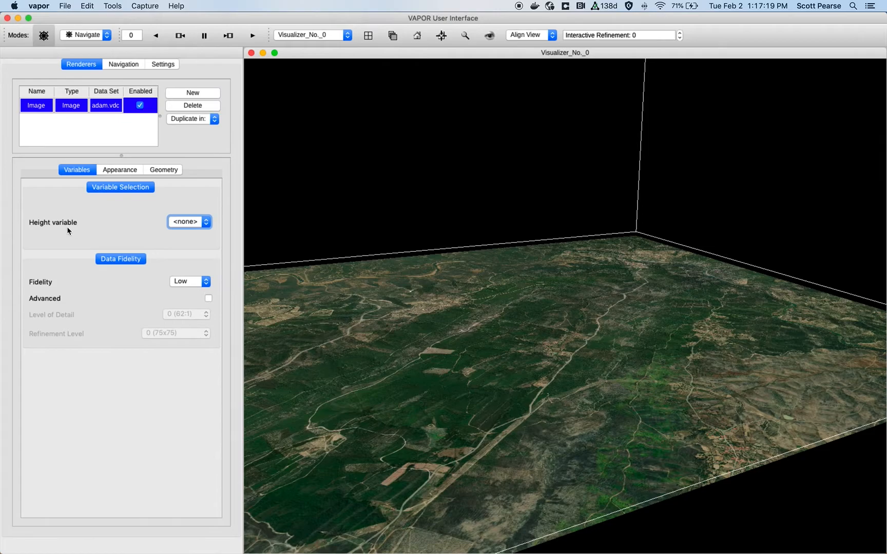
{"action": "left_click", "coordinate": [171, 226]}
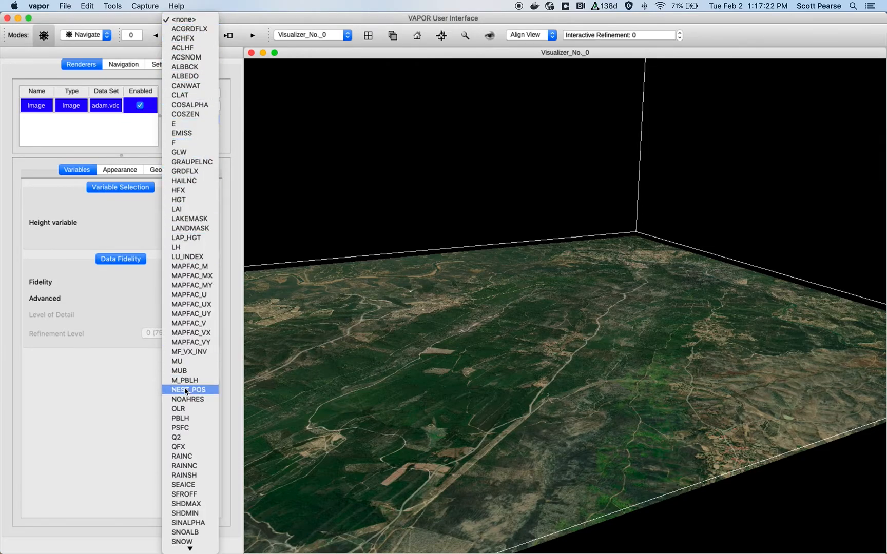
{"action": "left_click", "coordinate": [208, 199]}
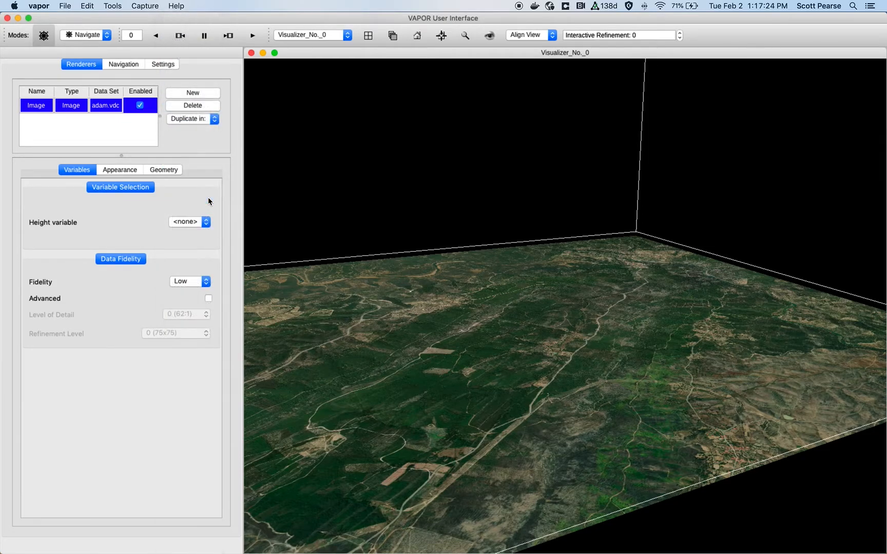
{"action": "right_click_drag", "start_coordinate": [418, 149], "coordinate": [412, 380]}
{"action": "left_click_drag", "start_coordinate": [412, 383], "coordinate": [713, 276]}
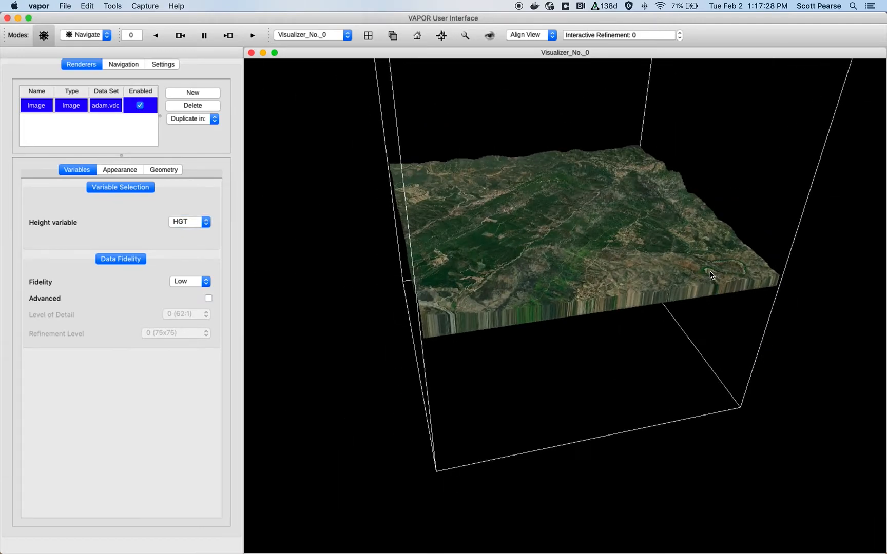
- Set the image transform's Z origin to 9000.695 in the geometry settings
{"action": "left_click", "coordinate": [170, 173]}
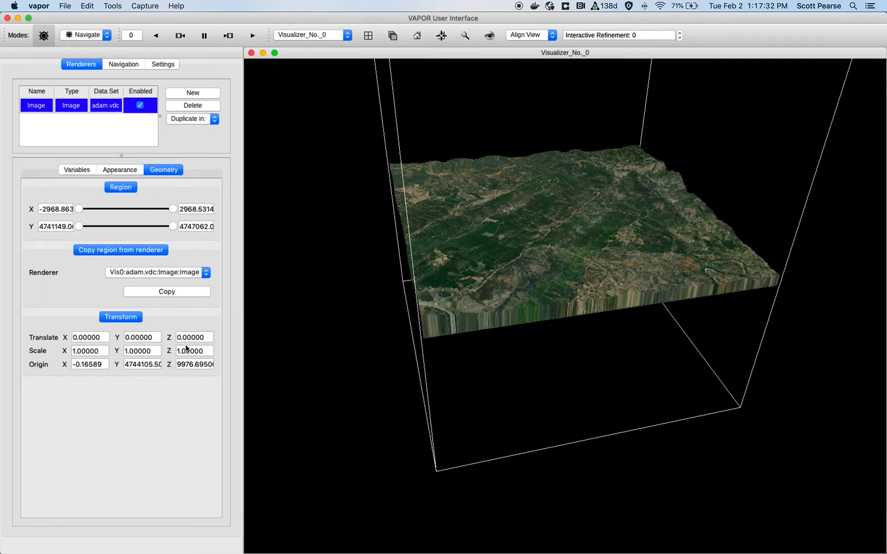
{"action": "left_click", "coordinate": [193, 364]}
{"action": "double_click", "coordinate": [194, 364]}
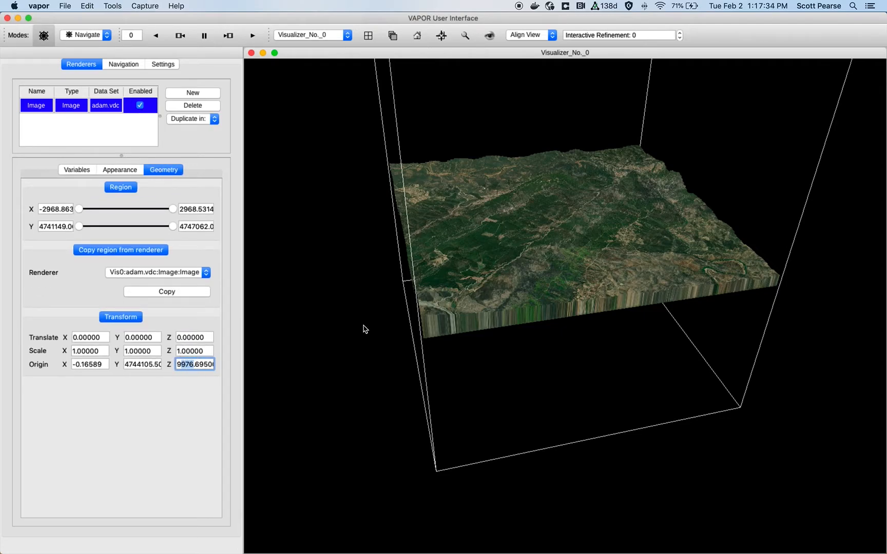
{"action": "type", "text": "9000"}
- Set the image's Z translation to -3500
{"action": "left_click", "coordinate": [192, 351]}
{"action": "left_click", "coordinate": [189, 336]}
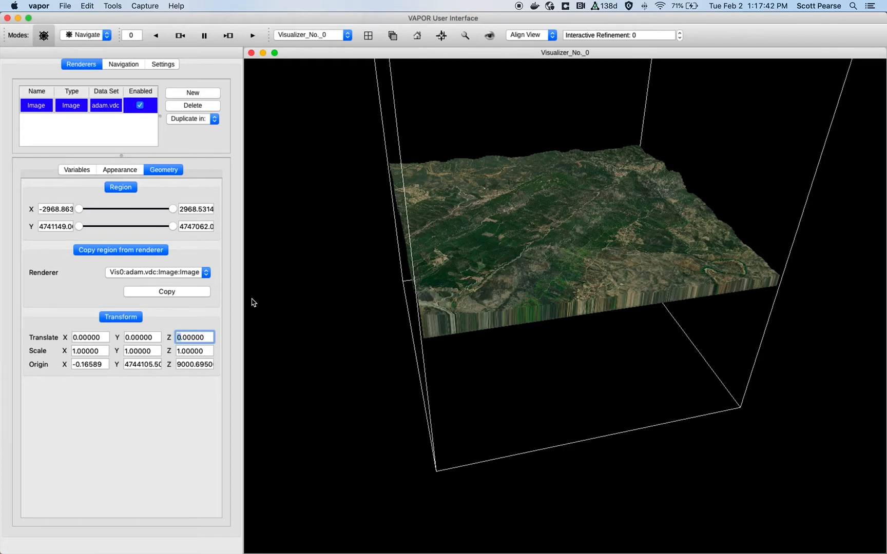
{"action": "type", "text": "-1000"}
{"action": "key", "text": "Return"}
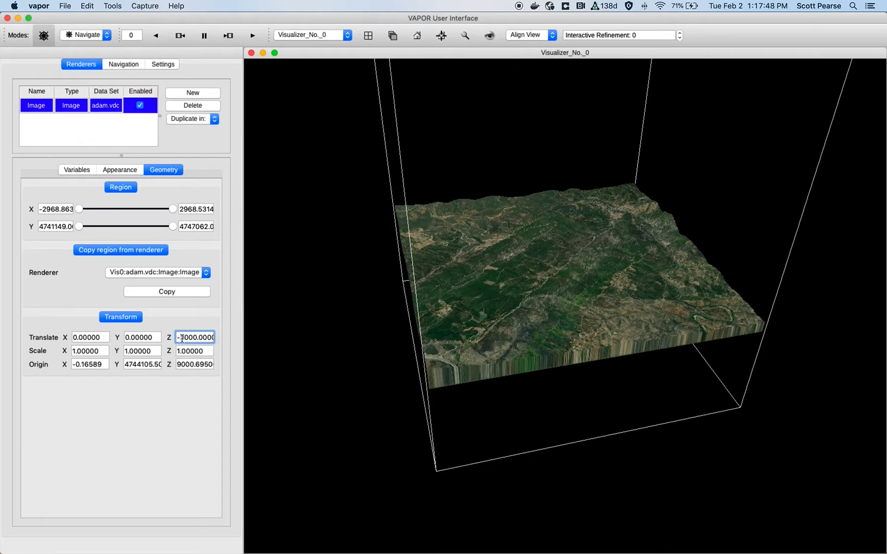
{"action": "type", "text": "5"}
{"action": "key", "text": "Return"}
- Adjust the image's Z translation to -3200
{"action": "left_click_drag", "start_coordinate": [503, 318], "coordinate": [443, 241]}
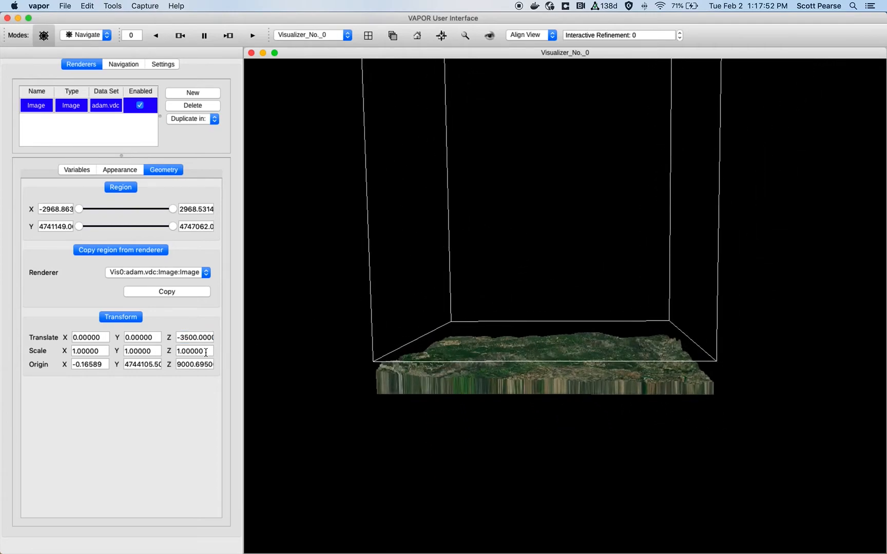
{"action": "left_click_drag", "start_coordinate": [184, 338], "coordinate": [178, 337]}
{"action": "key", "text": "Return"}
{"action": "left_click_drag", "start_coordinate": [181, 336], "coordinate": [188, 337]}
{"action": "type", "text": "-3200"}
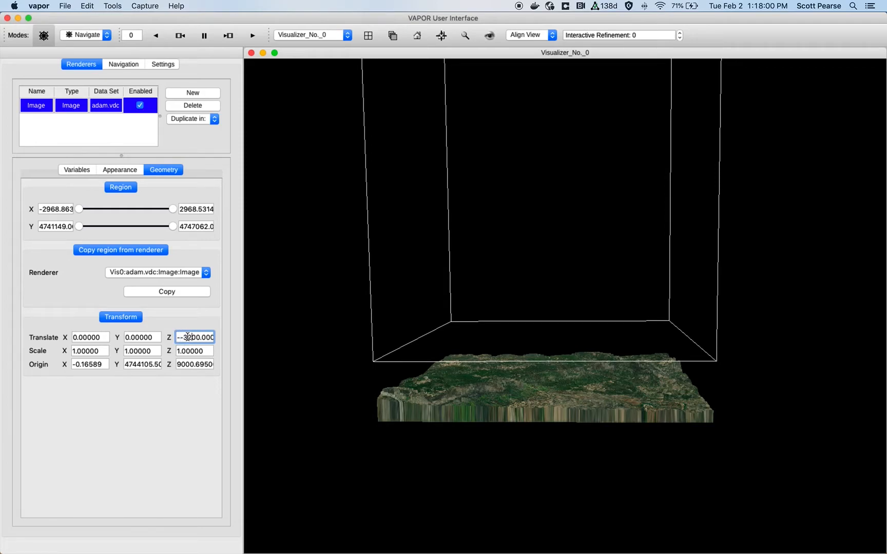
{"action": "key", "text": "Return"}
{"action": "left_click_drag", "start_coordinate": [187, 337], "coordinate": [180, 336]}
{"action": "type", "text": "-32"}
{"action": "key", "text": "Return"}
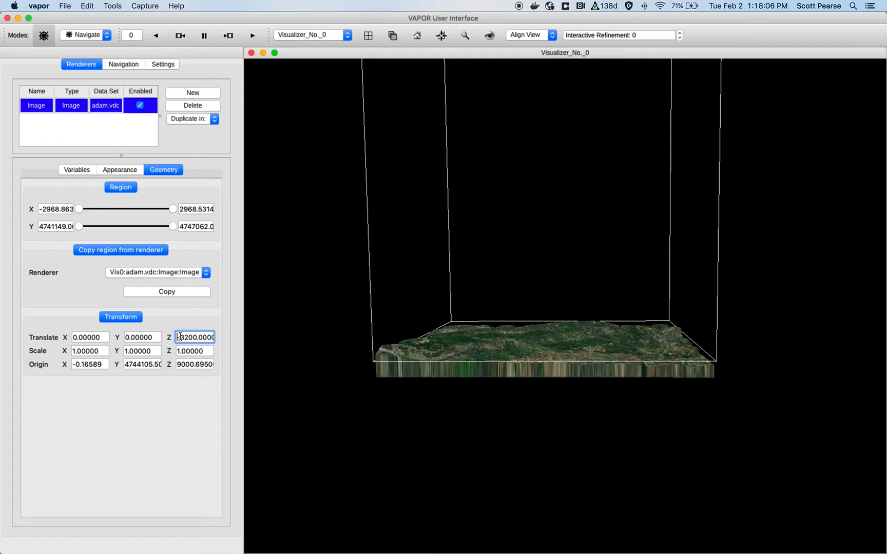
- Adjust the image's Z translation to -3100, briefly trying -3000
{"action": "left_click_drag", "start_coordinate": [386, 321], "coordinate": [452, 288]}
{"action": "left_click", "coordinate": [186, 338]}
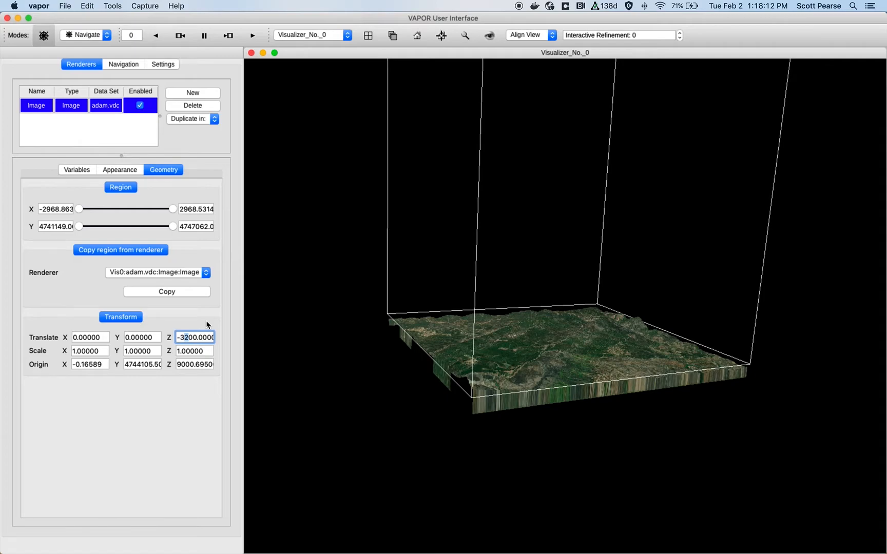
{"action": "type", "text": "1"}
{"action": "key", "text": "Return"}
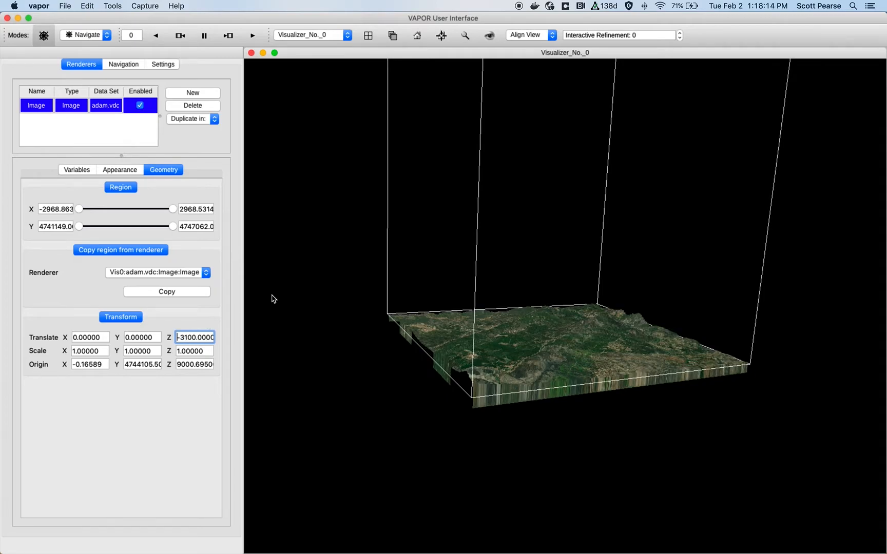
{"action": "left_click", "coordinate": [184, 335]}
{"action": "key", "text": "BackSpace"}
{"action": "type", "text": "0"}
{"action": "key", "text": "Return"}
{"action": "left_click", "coordinate": [185, 336]}
{"action": "key", "text": "BackSpace"}
{"action": "type", "text": "1"}
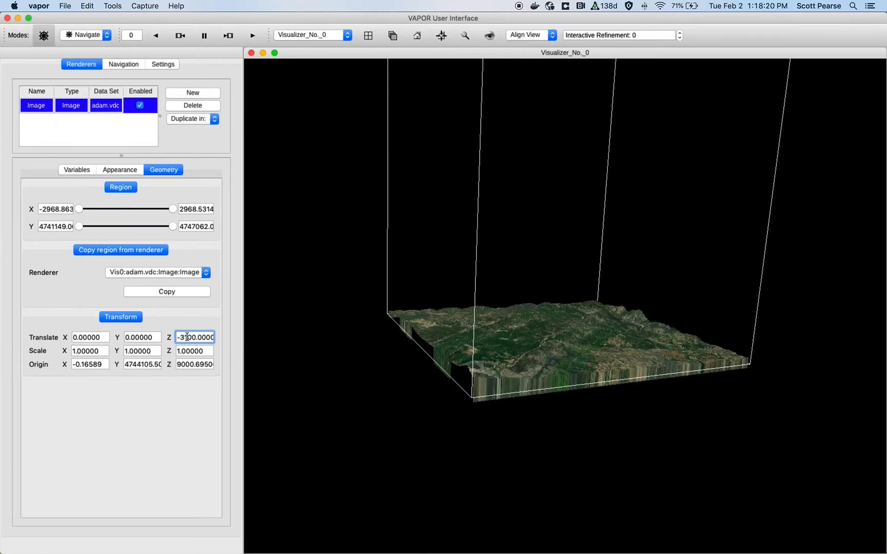
{"action": "key", "text": "Return"}
- Set the Image renderer's data fidelity to High
{"action": "left_click_drag", "start_coordinate": [355, 324], "coordinate": [369, 332]}
{"action": "right_click_drag", "start_coordinate": [479, 219], "coordinate": [528, 294]}
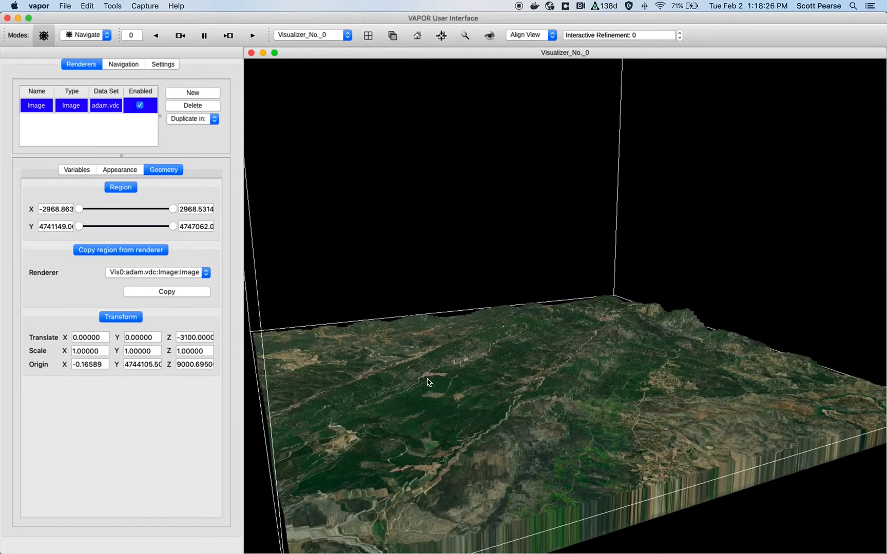
{"action": "left_click", "coordinate": [177, 334]}
{"action": "triple_click", "coordinate": [178, 333]}
{"action": "left_click", "coordinate": [78, 172]}
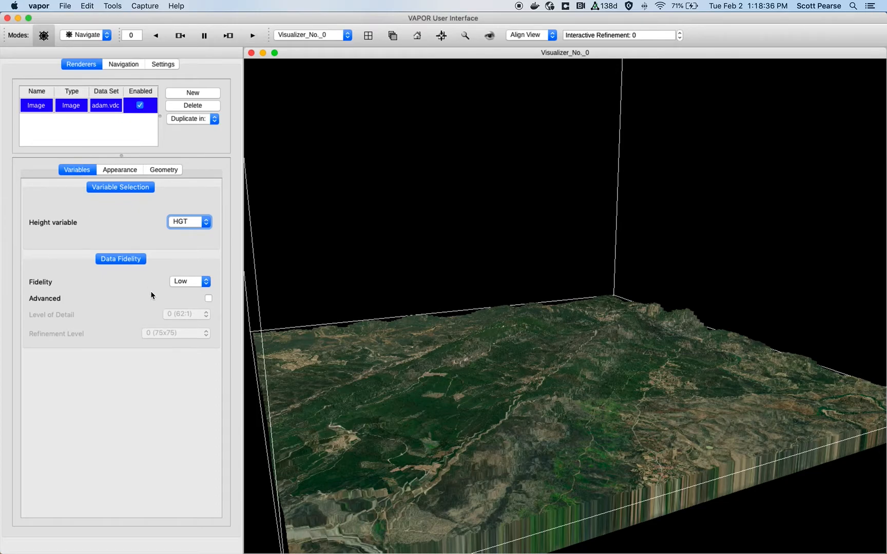
{"action": "left_click_drag", "start_coordinate": [290, 297], "coordinate": [568, 300]}
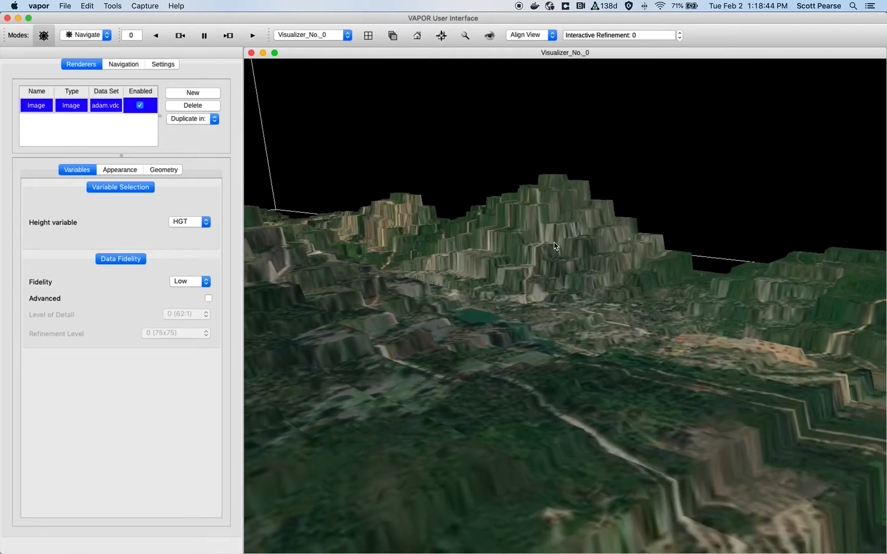
{"action": "left_click", "coordinate": [200, 282]}
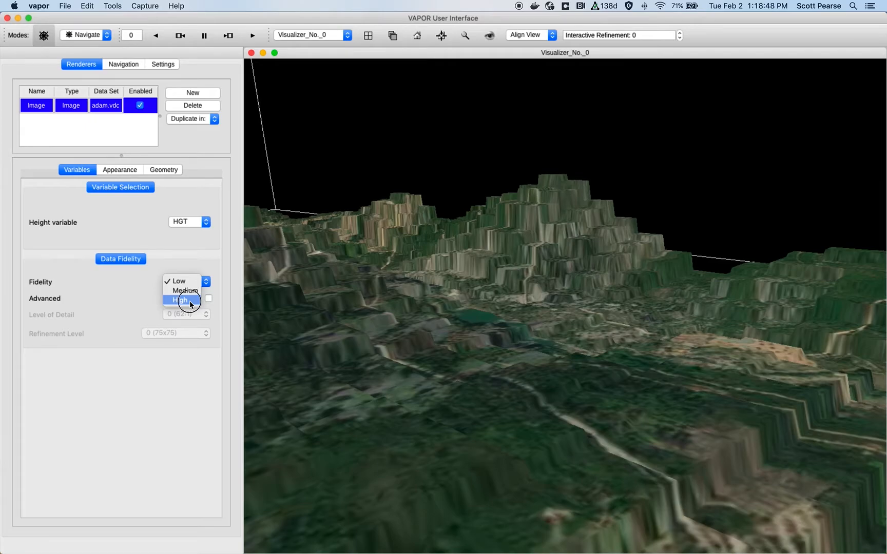
{"action": "left_click", "coordinate": [190, 301]}
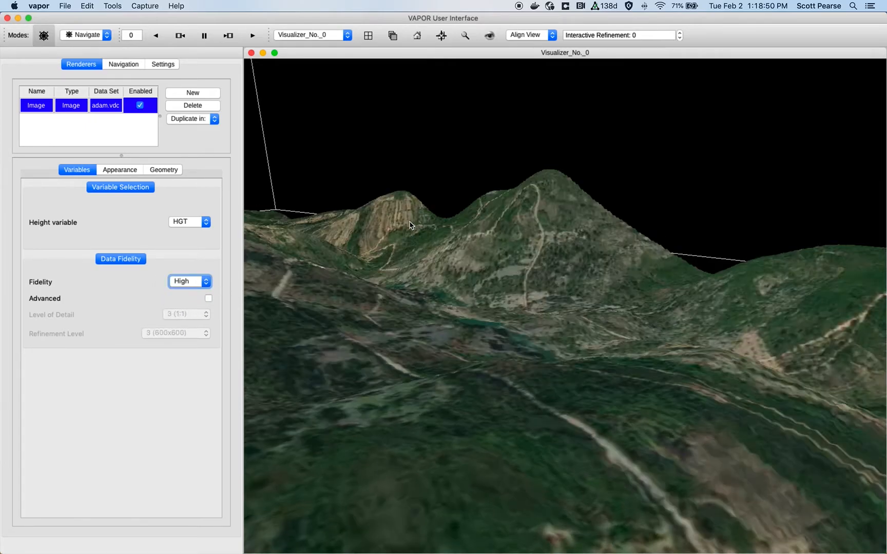
- Create a new Model renderer for the adam.vdc data source
{"action": "left_click_drag", "start_coordinate": [541, 205], "coordinate": [660, 310]}
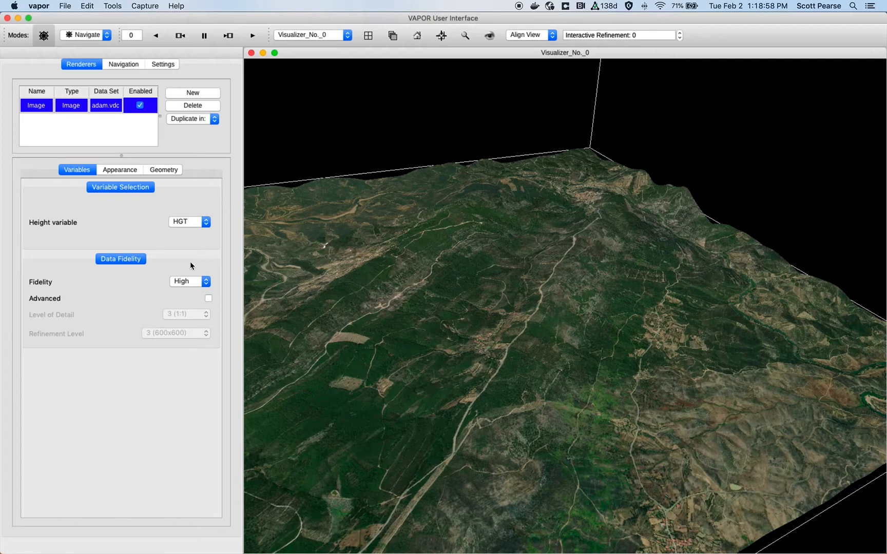
{"action": "left_click_drag", "start_coordinate": [396, 328], "coordinate": [451, 280]}
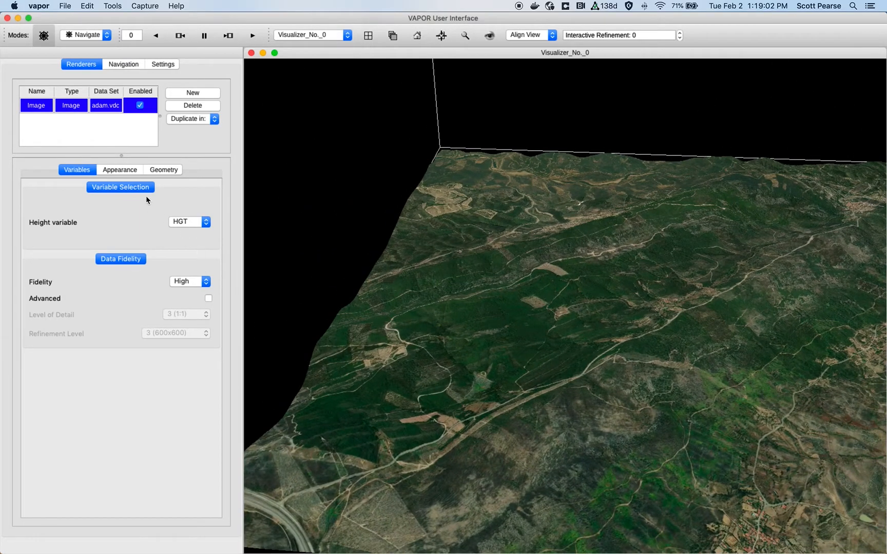
{"action": "left_click", "coordinate": [193, 93]}
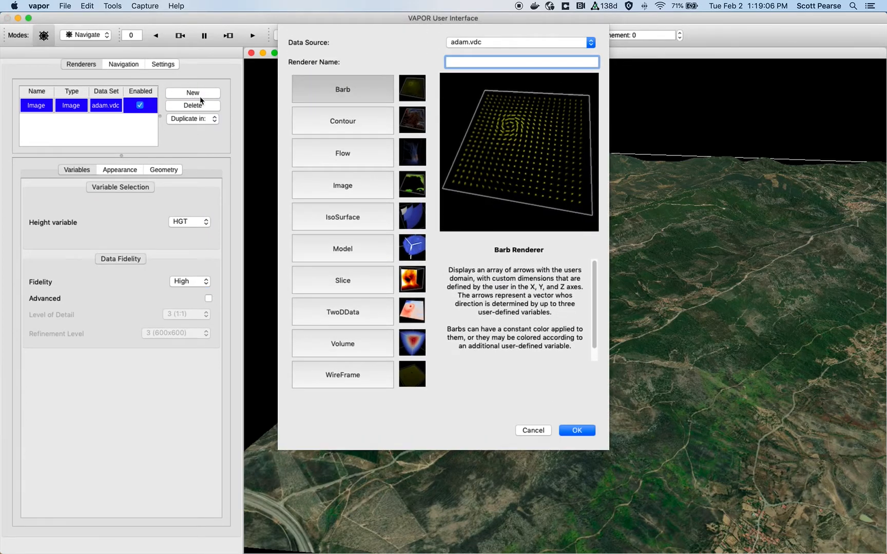
{"action": "left_click", "coordinate": [361, 260]}
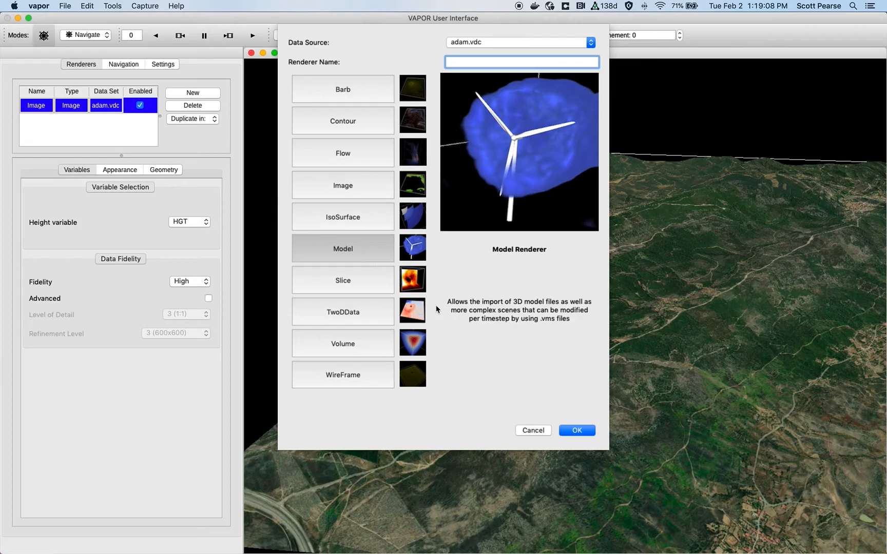
{"action": "left_click", "coordinate": [578, 432]}
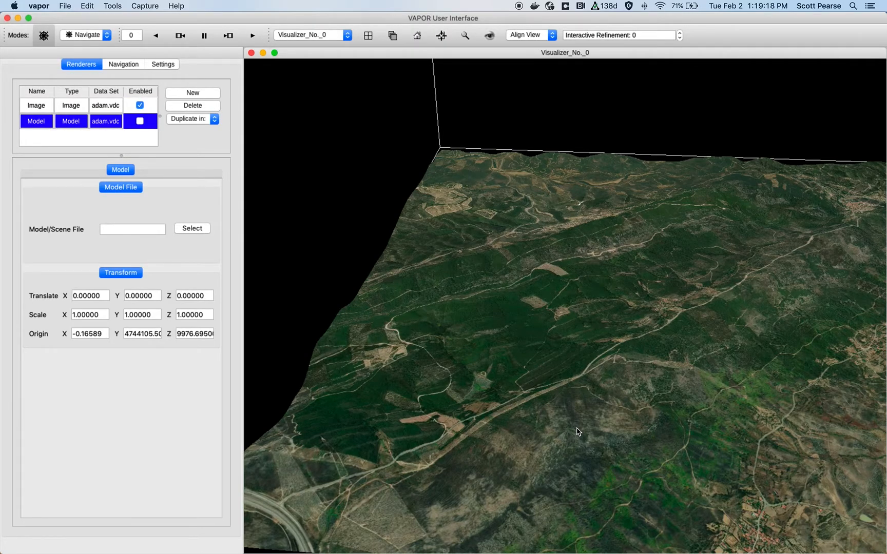
- Load nrel5MW-small.stl from the AdamWise folder as the Model renderer's model file
{"action": "left_click_drag", "start_coordinate": [575, 313], "coordinate": [524, 307]}
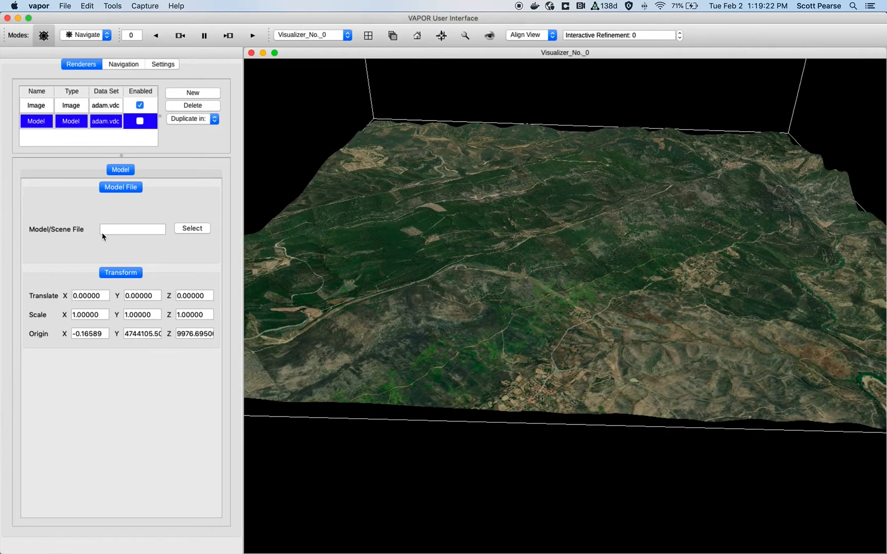
{"action": "left_click", "coordinate": [191, 229]}
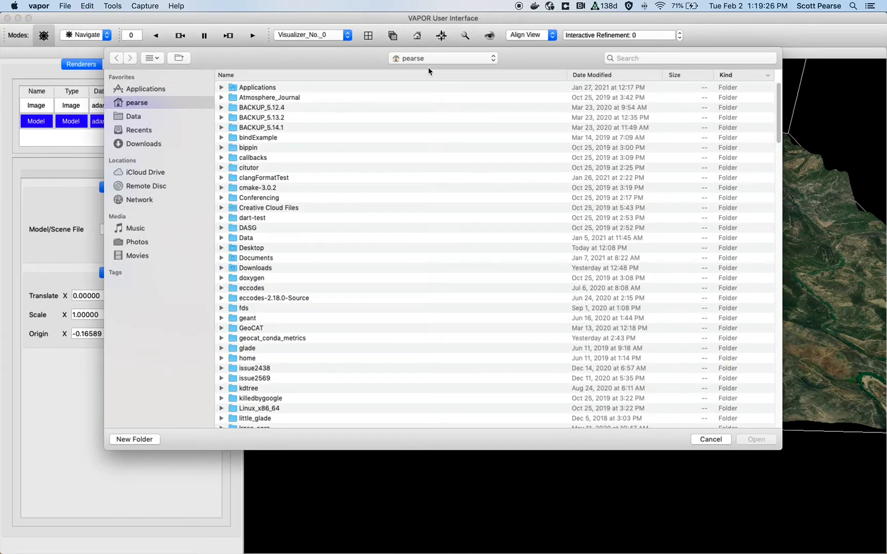
{"action": "left_click", "coordinate": [428, 63]}
{"action": "left_click", "coordinate": [467, 119]}
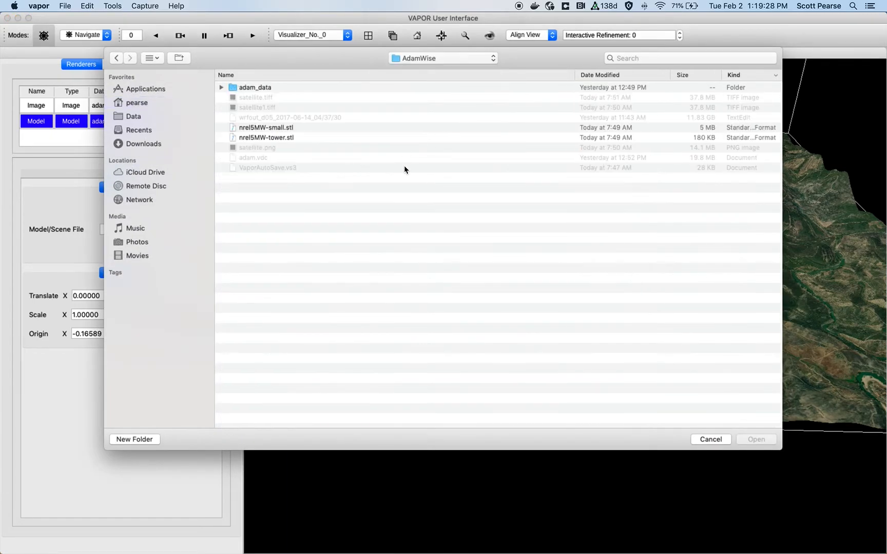
{"action": "left_click", "coordinate": [305, 138]}
{"action": "left_click", "coordinate": [304, 129]}
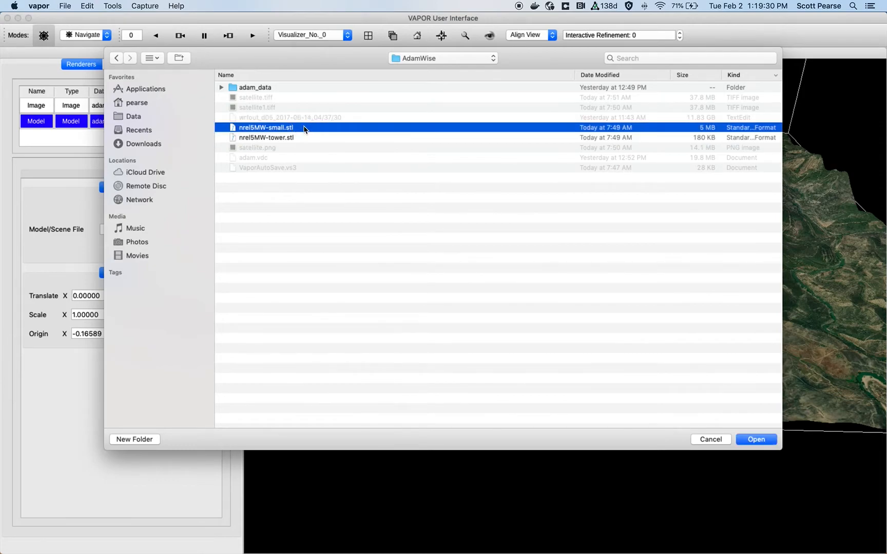
{"action": "left_click", "coordinate": [281, 139]}
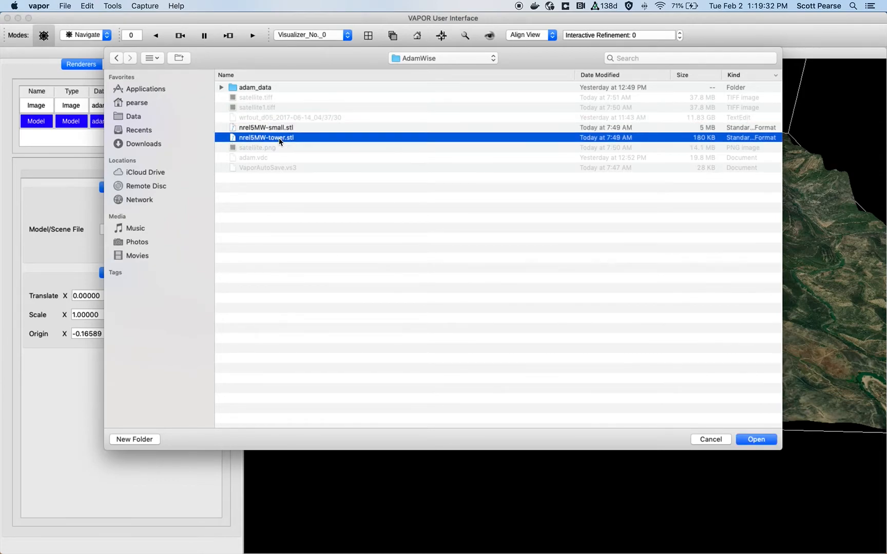
{"action": "left_click", "coordinate": [280, 129]}
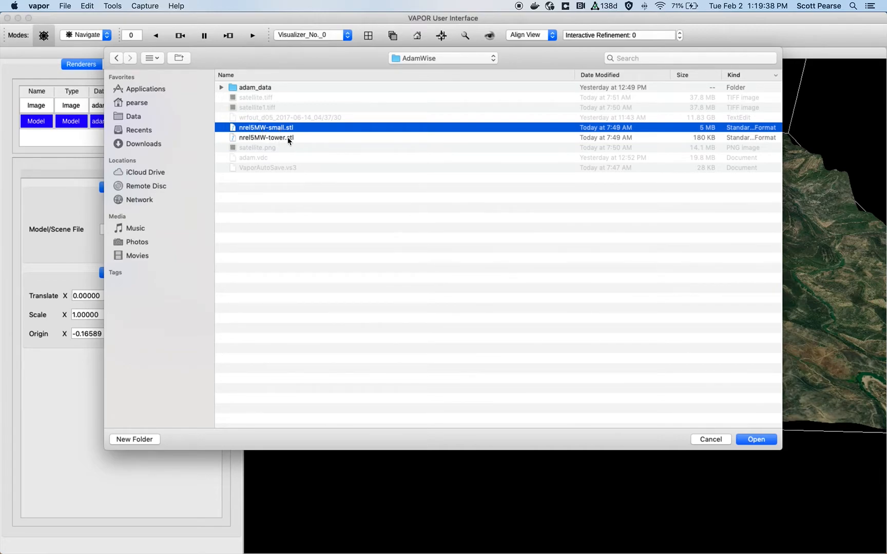
{"action": "left_click", "coordinate": [760, 441]}
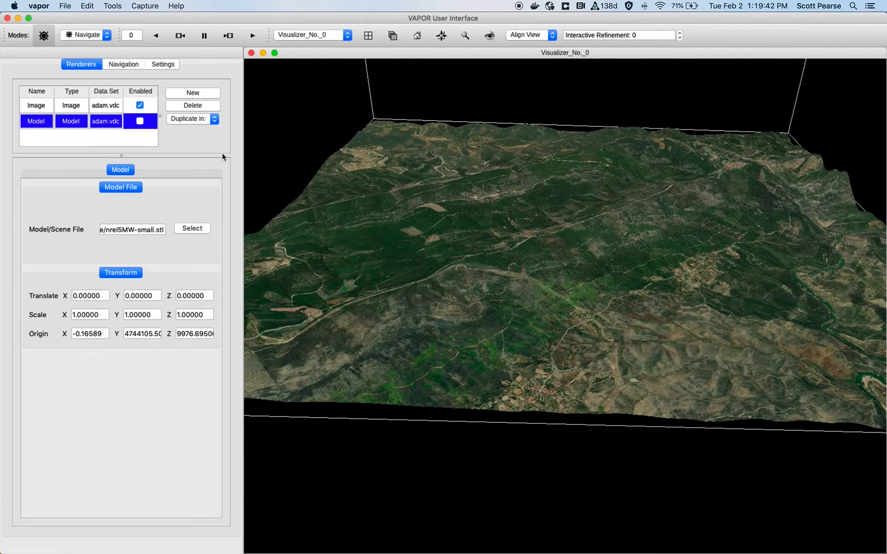
- Enable the Model renderer in the renderer list
{"action": "left_click", "coordinate": [140, 122]}
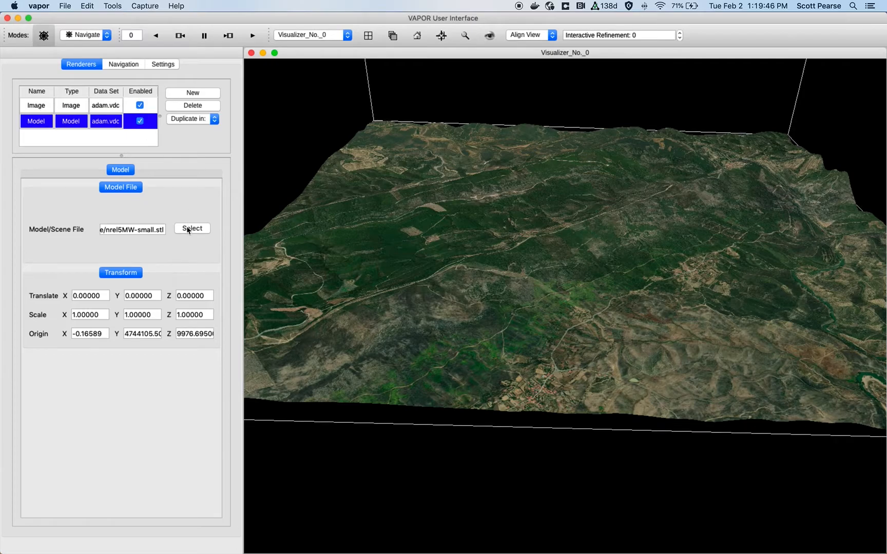
{"action": "left_click_drag", "start_coordinate": [488, 239], "coordinate": [498, 208]}
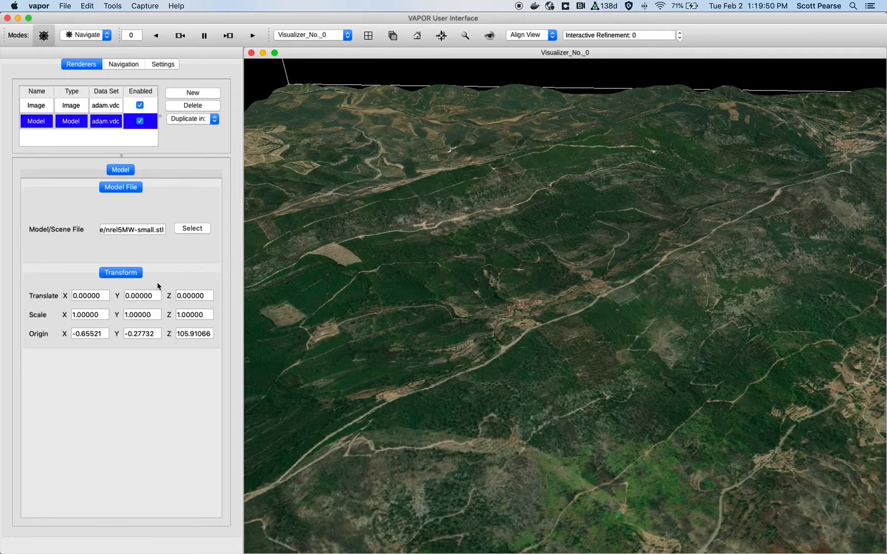
- Translate the rotor model to X -613, Y 4743470 and Z 450
{"action": "double_click", "coordinate": [97, 297]}
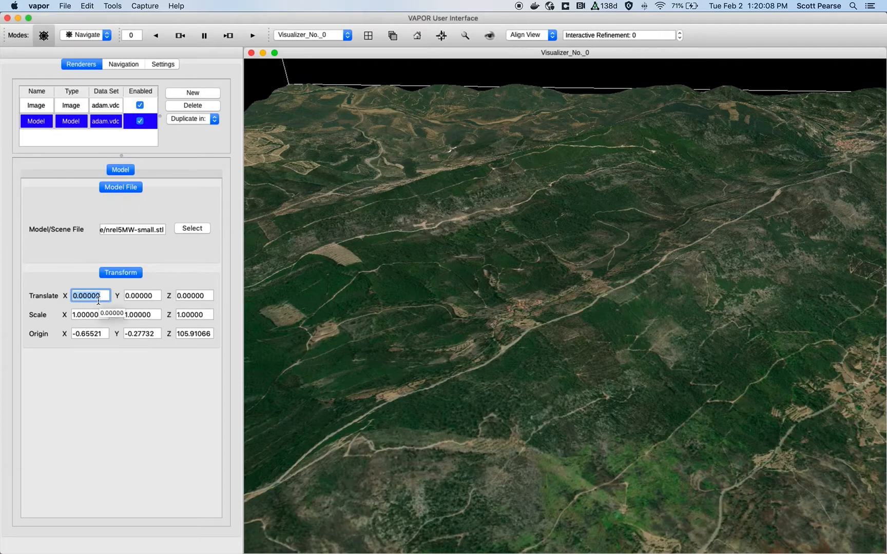
{"action": "type", "text": "-613"}
{"action": "key", "text": "Return"}
{"action": "left_click", "coordinate": [129, 295]}
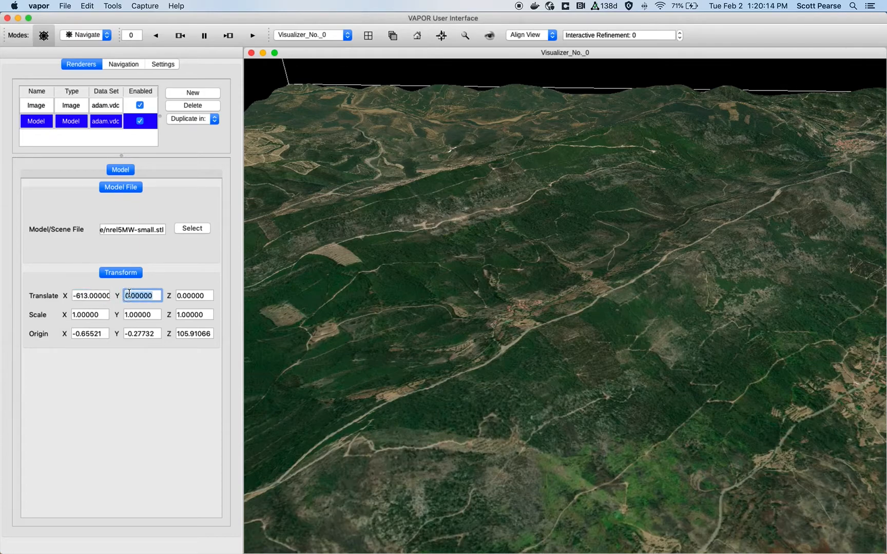
{"action": "type", "text": "4743470.0"}
{"action": "double_click", "coordinate": [186, 295]}
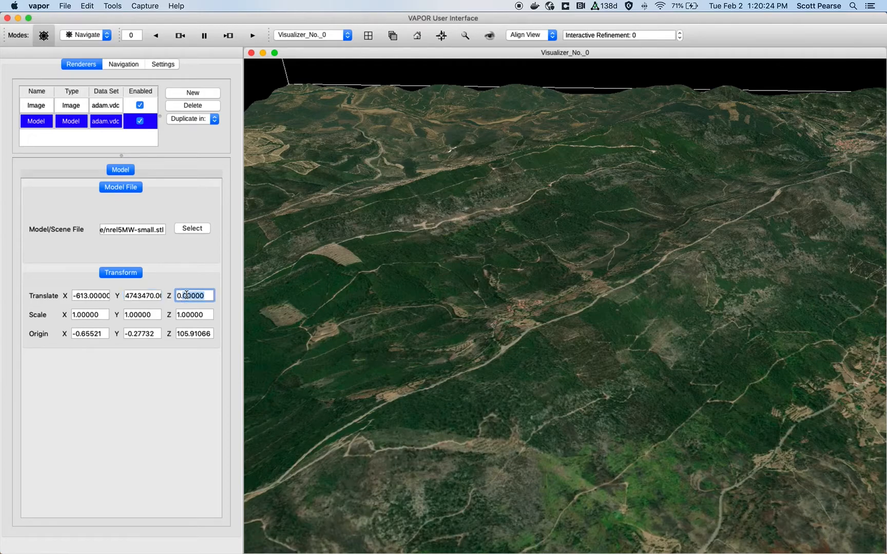
{"action": "type", "text": "450"}
{"action": "key", "text": "Return"}
{"action": "left_click_drag", "start_coordinate": [476, 194], "coordinate": [556, 389]}
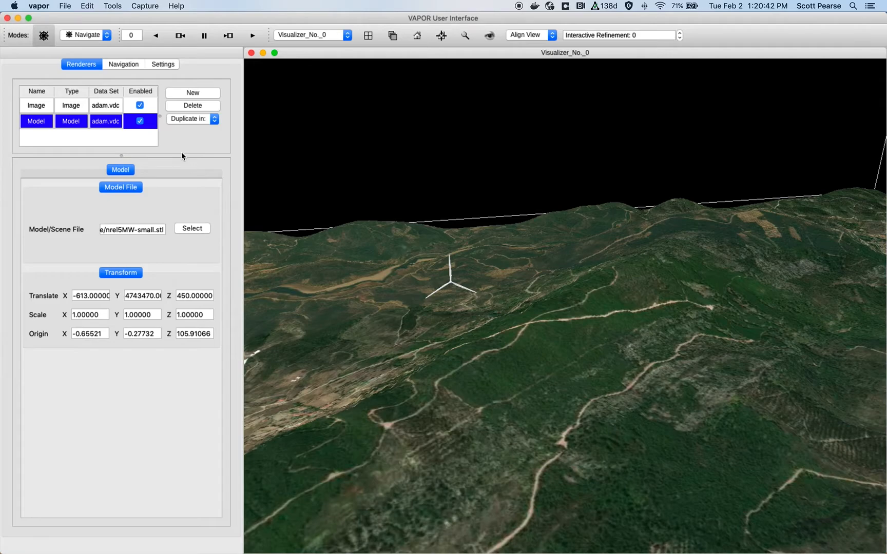
- Duplicate the Model renderer in Visualizer_No._0 and load nrel5MW-tower.stl as the copy's model file
{"action": "left_click", "coordinate": [200, 118]}
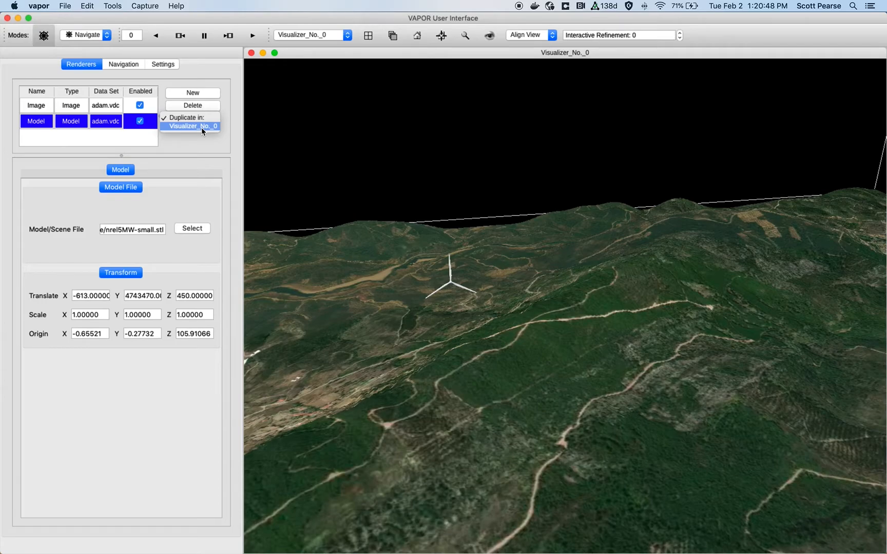
{"action": "left_click", "coordinate": [201, 127]}
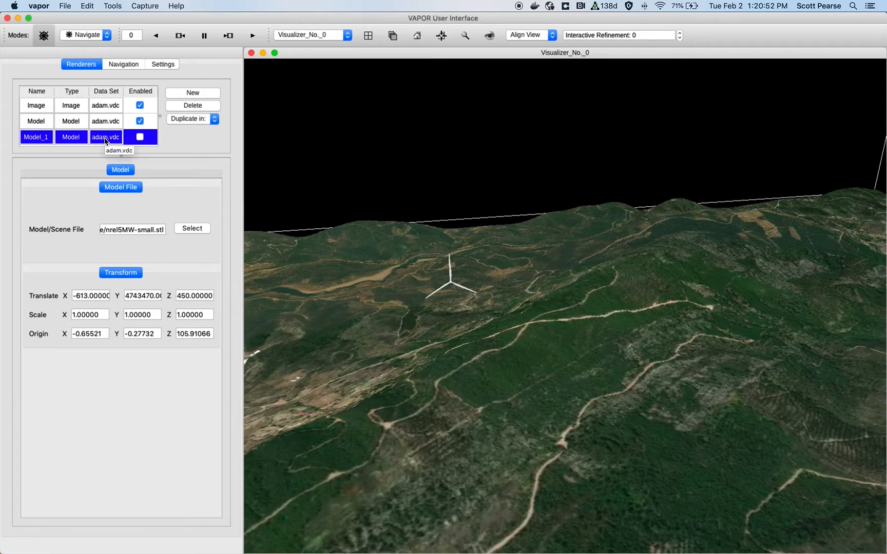
{"action": "left_click", "coordinate": [202, 229]}
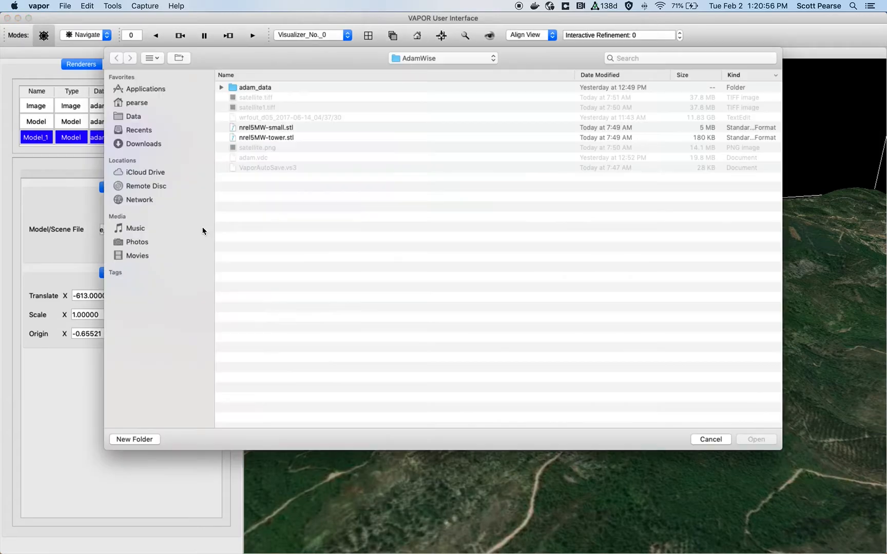
{"action": "left_click", "coordinate": [295, 137]}
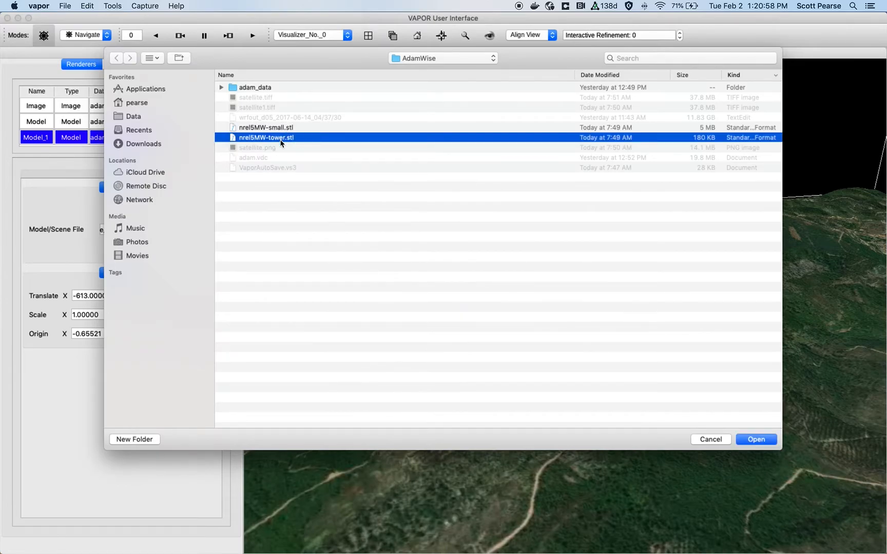
{"action": "left_click", "coordinate": [750, 440]}
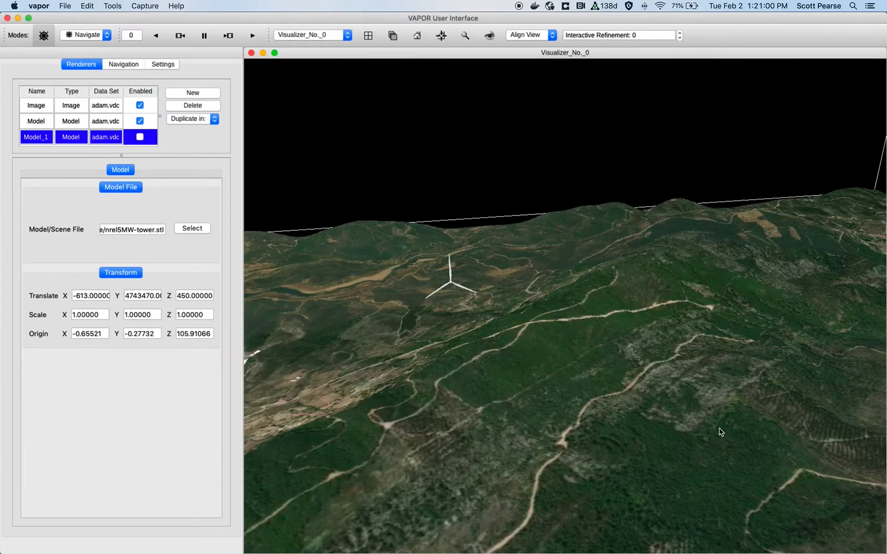
- Enable the duplicated Model_1 tower renderer
{"action": "left_click", "coordinate": [139, 136]}
{"action": "left_click_drag", "start_coordinate": [481, 367], "coordinate": [547, 382]}
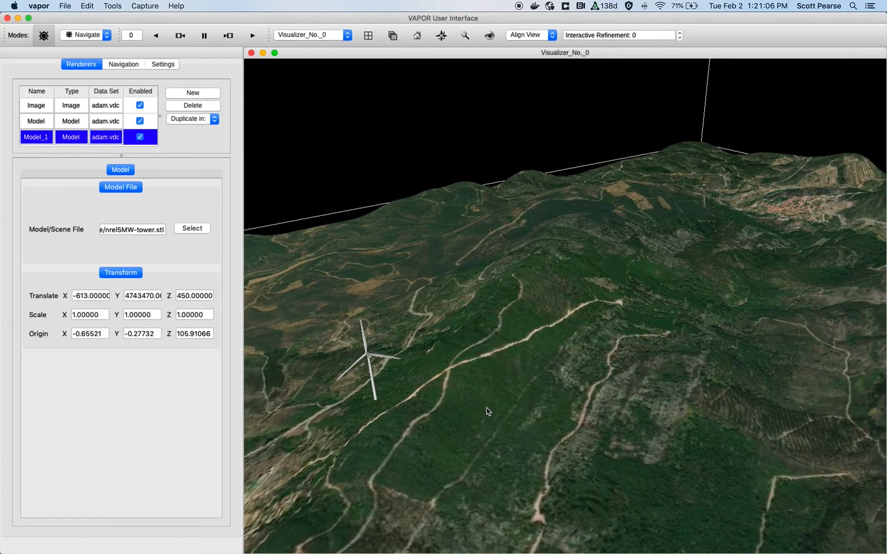
{"action": "left_click_drag", "start_coordinate": [443, 370], "coordinate": [708, 343]}
{"action": "middle_click_drag", "start_coordinate": [708, 343], "coordinate": [630, 334]}
{"action": "left_click_drag", "start_coordinate": [578, 341], "coordinate": [601, 335]}
{"action": "left_click_drag", "start_coordinate": [449, 315], "coordinate": [493, 338]}
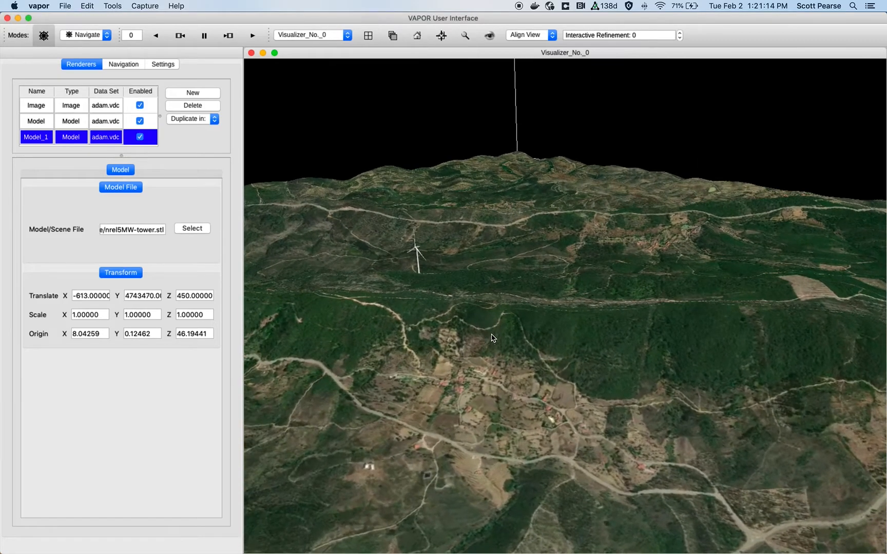
- Set the Z translation of both the tower and the rotor models to 350
{"action": "left_click", "coordinate": [177, 293]}
{"action": "key", "text": "Return"}
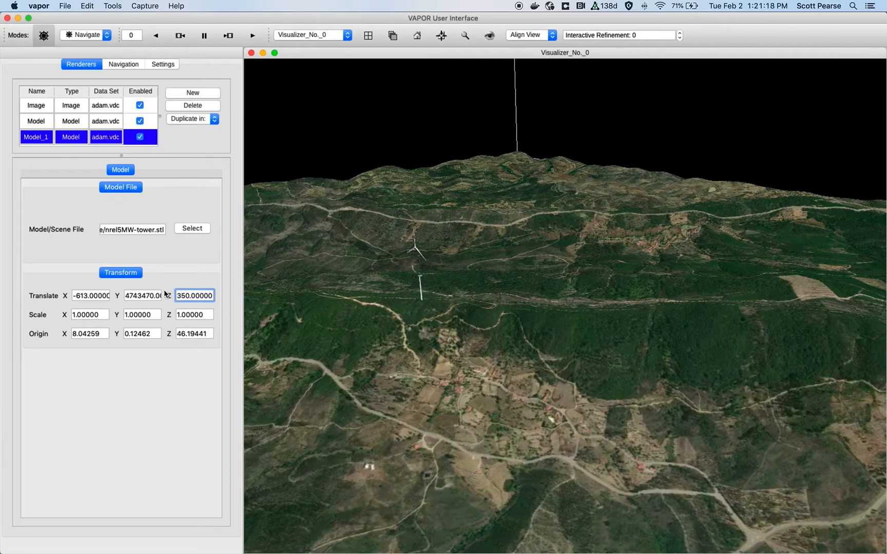
{"action": "left_click", "coordinate": [117, 125]}
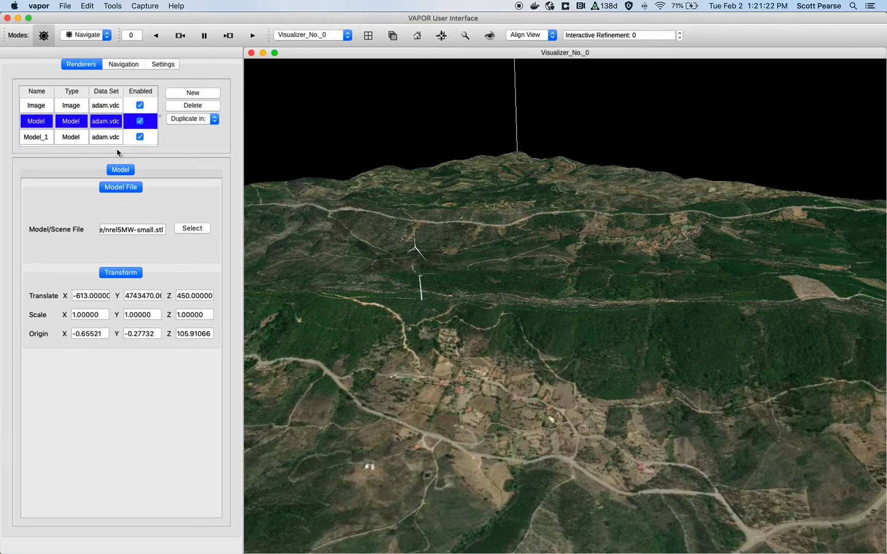
{"action": "left_click", "coordinate": [176, 296]}
{"action": "key", "text": "Return"}
- Orbit around the terrain to inspect the assembled turbine from different angles
{"action": "right_click_drag", "start_coordinate": [389, 341], "coordinate": [431, 372]}
{"action": "left_click_drag", "start_coordinate": [431, 372], "coordinate": [538, 274]}
{"action": "left_click", "coordinate": [550, 258]}
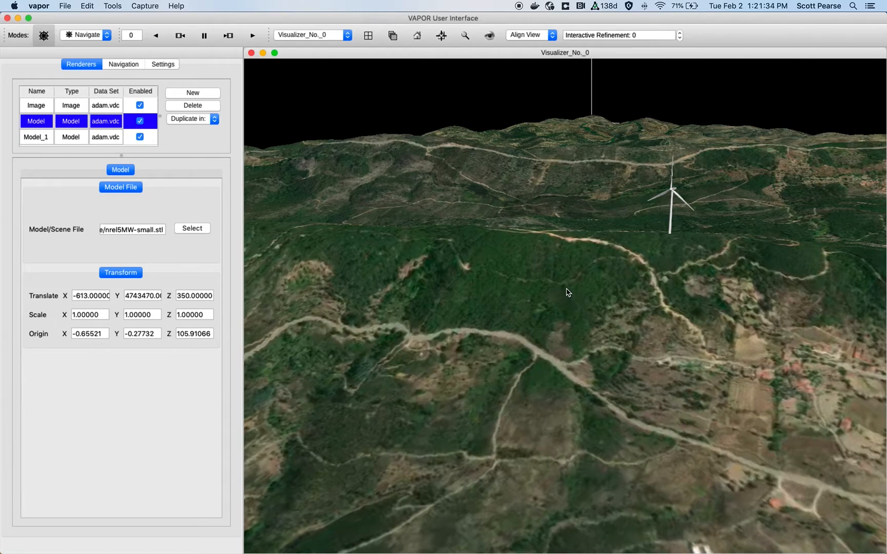
{"action": "right_click_drag", "start_coordinate": [567, 289], "coordinate": [341, 259]}
{"action": "left_click_drag", "start_coordinate": [392, 238], "coordinate": [365, 276]}
{"action": "middle_click_drag", "start_coordinate": [523, 262], "coordinate": [462, 251]}
{"action": "left_click_drag", "start_coordinate": [462, 252], "coordinate": [490, 257]}
{"action": "left_click_drag", "start_coordinate": [282, 317], "coordinate": [370, 281]}
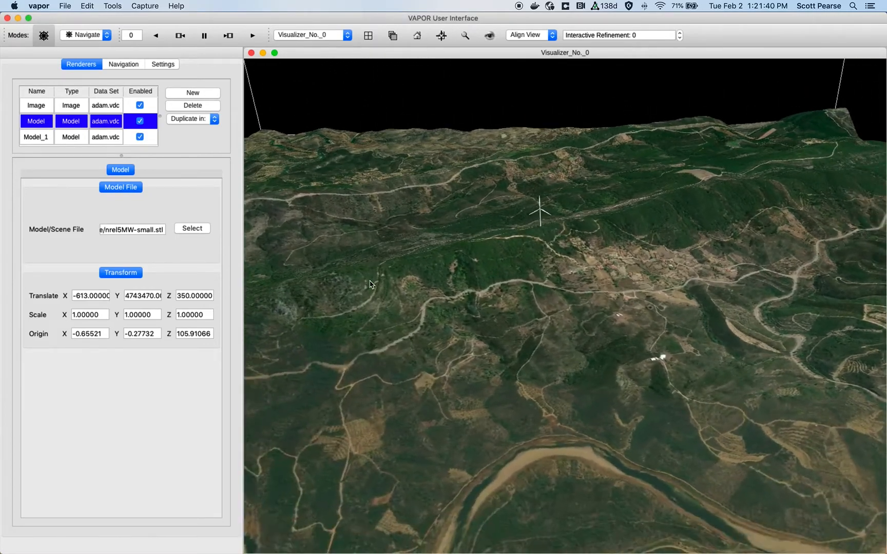
{"action": "middle_click_drag", "start_coordinate": [370, 231], "coordinate": [371, 279]}
{"action": "right_click_drag", "start_coordinate": [480, 226], "coordinate": [475, 329]}
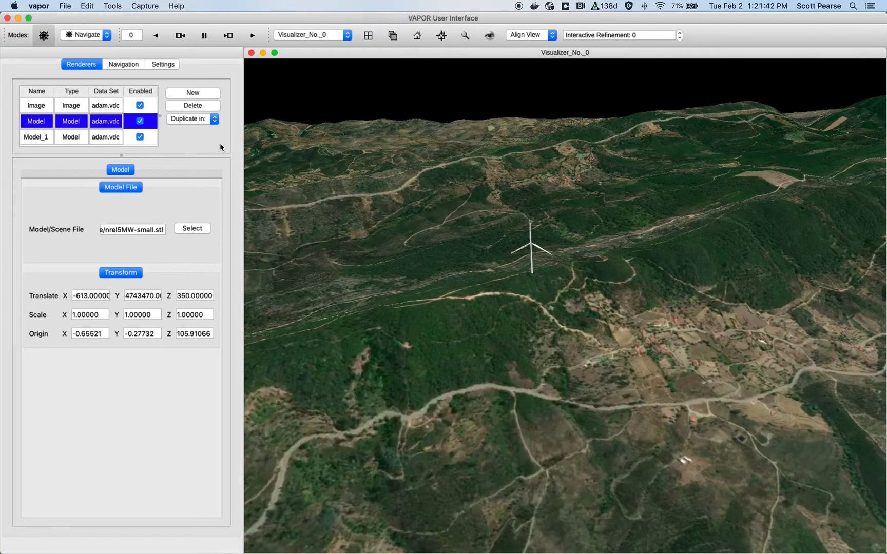
- Create a new Flow renderer for the adam.vdc data set
{"action": "left_click", "coordinate": [192, 92]}
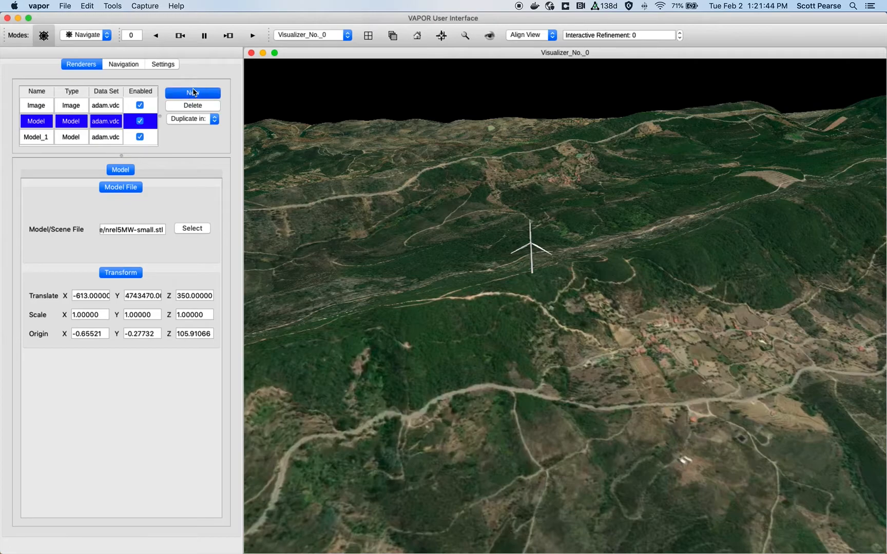
{"action": "left_click", "coordinate": [355, 160]}
{"action": "double_click", "coordinate": [355, 161]}
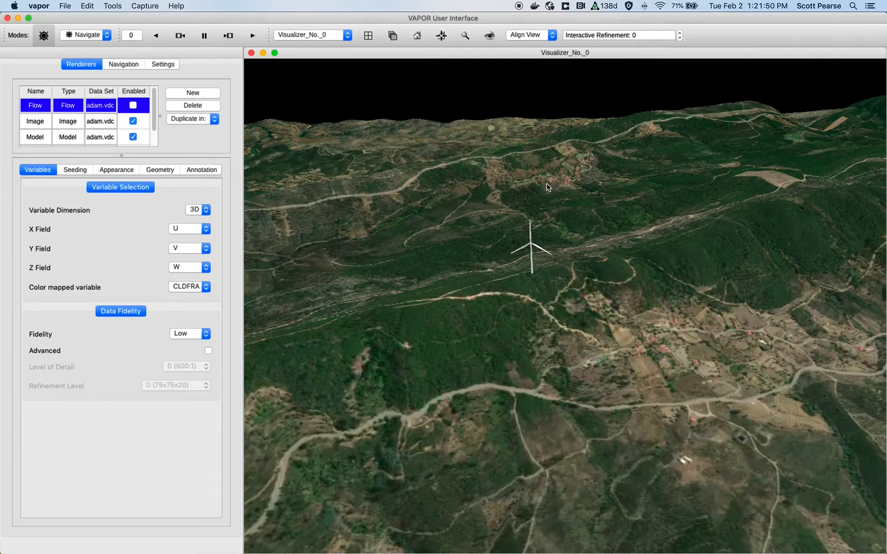
{"action": "right_click_drag", "start_coordinate": [547, 188], "coordinate": [564, 282]}
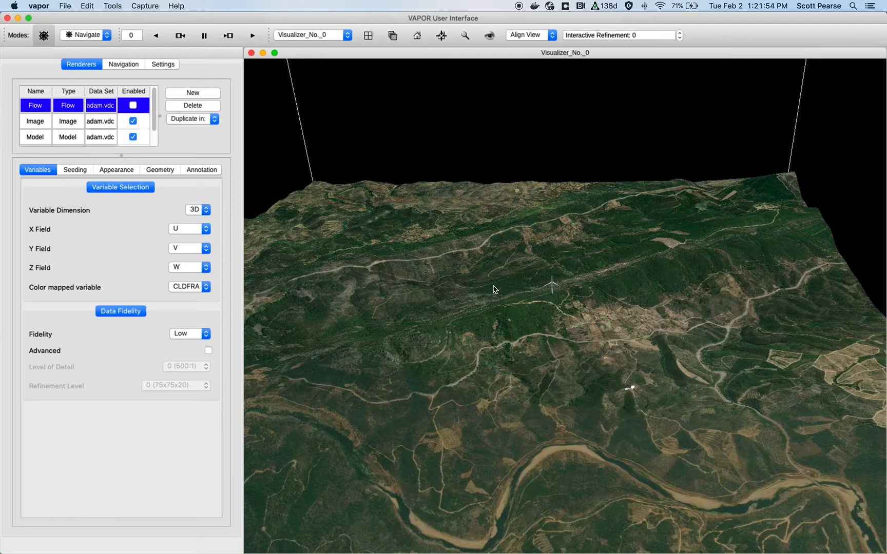
{"action": "right_click_drag", "start_coordinate": [447, 229], "coordinate": [468, 270]}
{"action": "left_click_drag", "start_coordinate": [469, 270], "coordinate": [470, 260]}
{"action": "right_click_drag", "start_coordinate": [519, 303], "coordinate": [536, 186]}
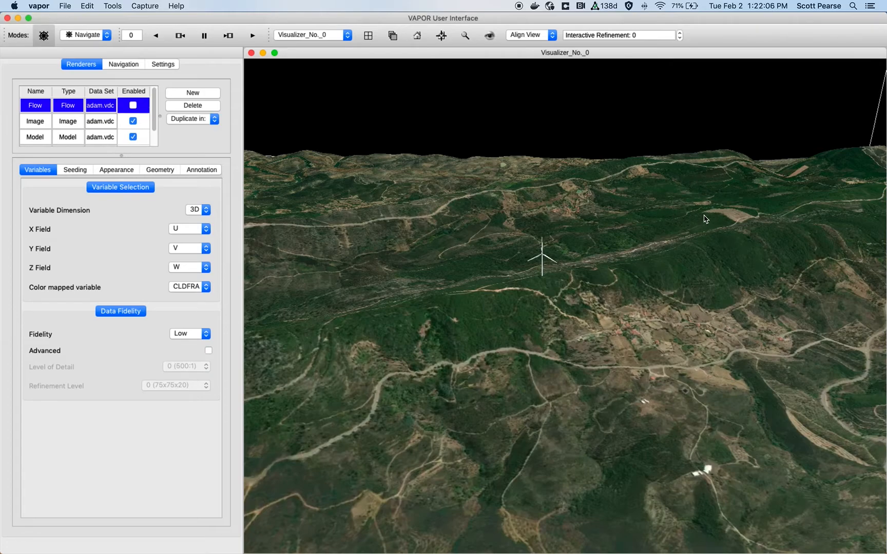
- In Region mode, lower the flow rake region's top to about 574 in Z
{"action": "left_click", "coordinate": [86, 171]}
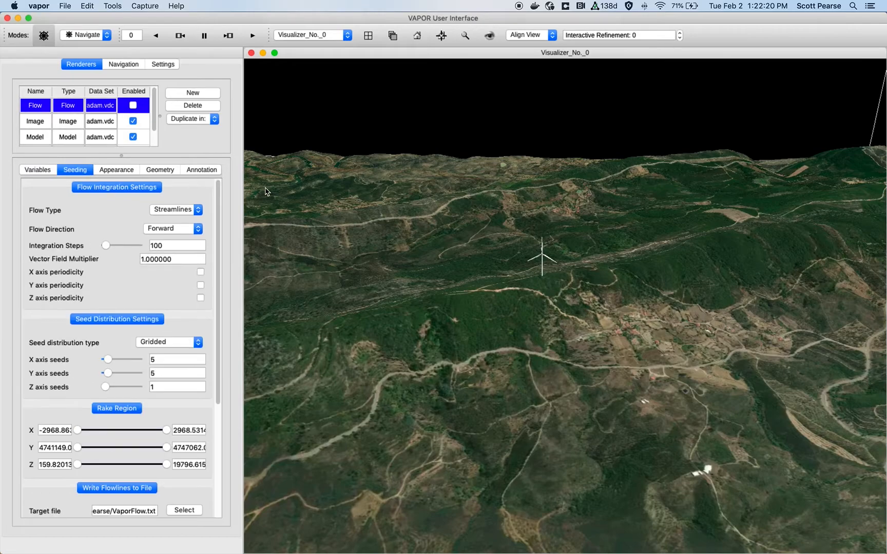
{"action": "left_click", "coordinate": [433, 174]}
{"action": "left_click_drag", "start_coordinate": [433, 174], "coordinate": [316, 197]}
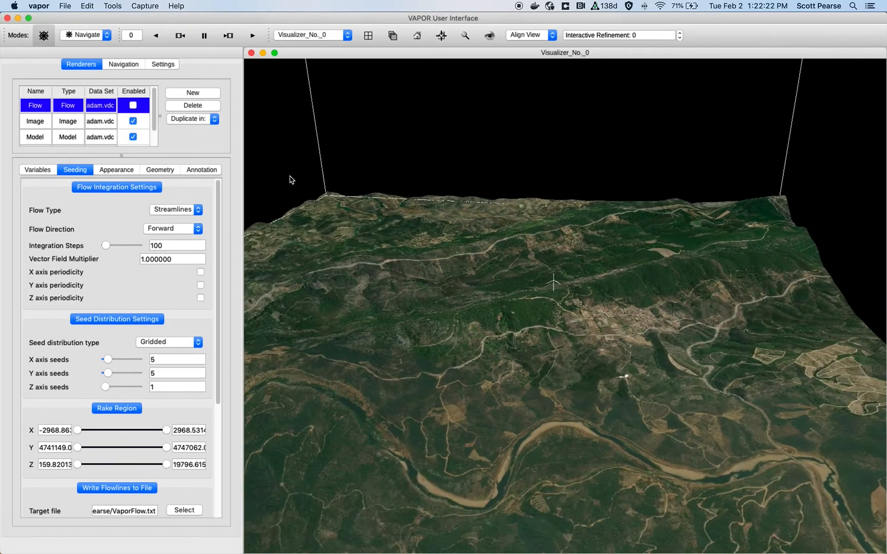
{"action": "left_click", "coordinate": [94, 38]}
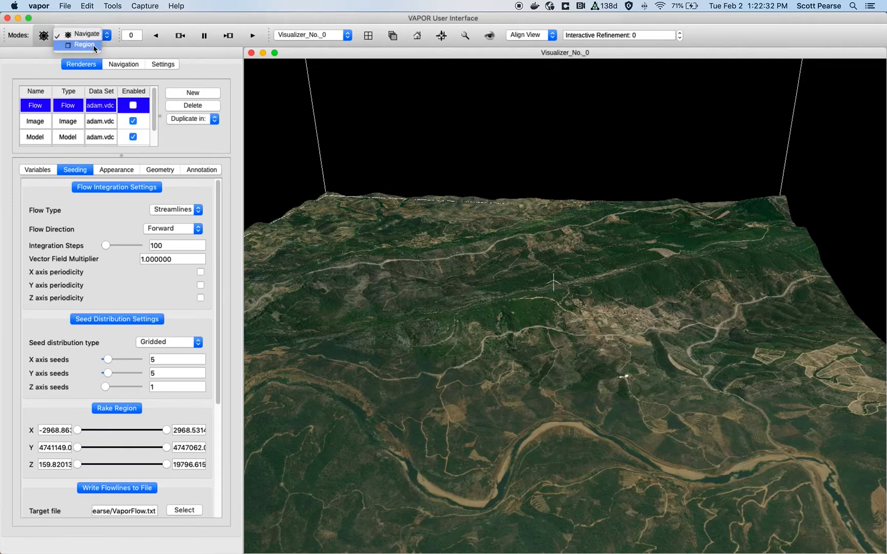
{"action": "left_click", "coordinate": [93, 44]}
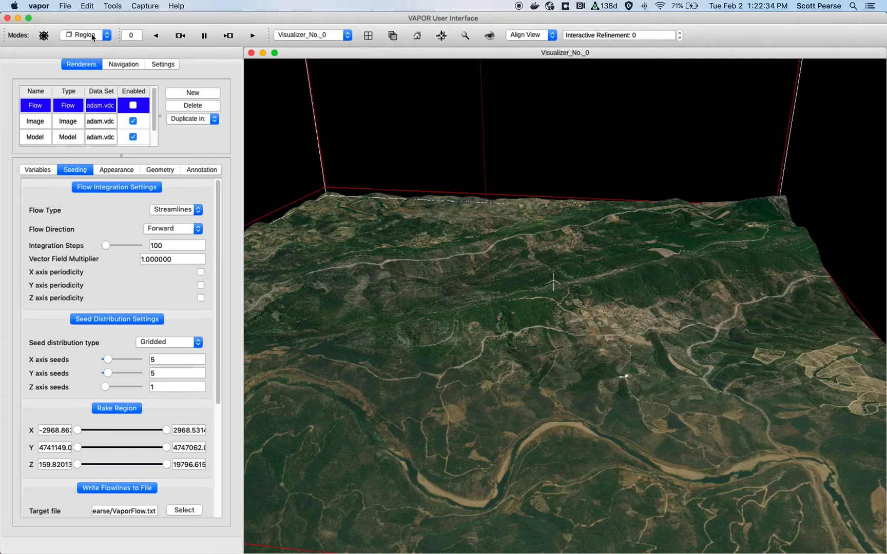
{"action": "right_click_drag", "start_coordinate": [435, 119], "coordinate": [570, 479]}
{"action": "middle_click_drag", "start_coordinate": [564, 272], "coordinate": [561, 339]}
{"action": "middle_click_drag", "start_coordinate": [524, 174], "coordinate": [487, 388]}
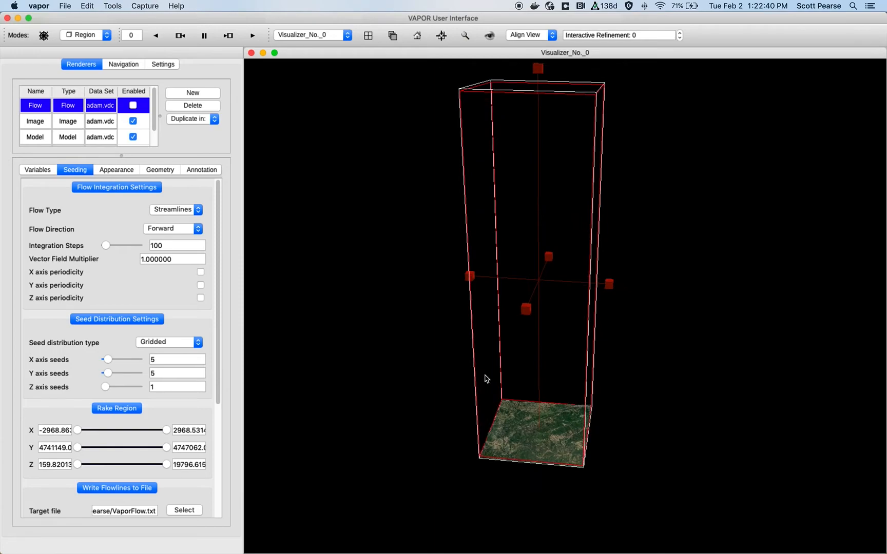
{"action": "left_click_drag", "start_coordinate": [539, 67], "coordinate": [535, 519]}
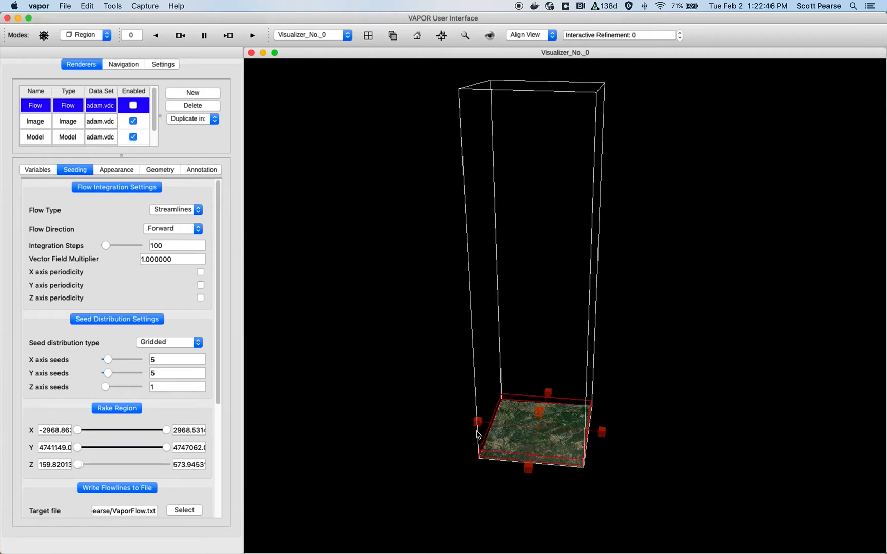
- Shrink the rake region horizontally to about 361 by 271 units in X and Y
{"action": "left_click_drag", "start_coordinate": [476, 421], "coordinate": [535, 425]}
{"action": "left_click_drag", "start_coordinate": [603, 433], "coordinate": [572, 350]}
{"action": "middle_click_drag", "start_coordinate": [557, 473], "coordinate": [628, 290]}
{"action": "right_click_drag", "start_coordinate": [590, 450], "coordinate": [606, 199]}
{"action": "right_click_drag", "start_coordinate": [599, 418], "coordinate": [630, 174]}
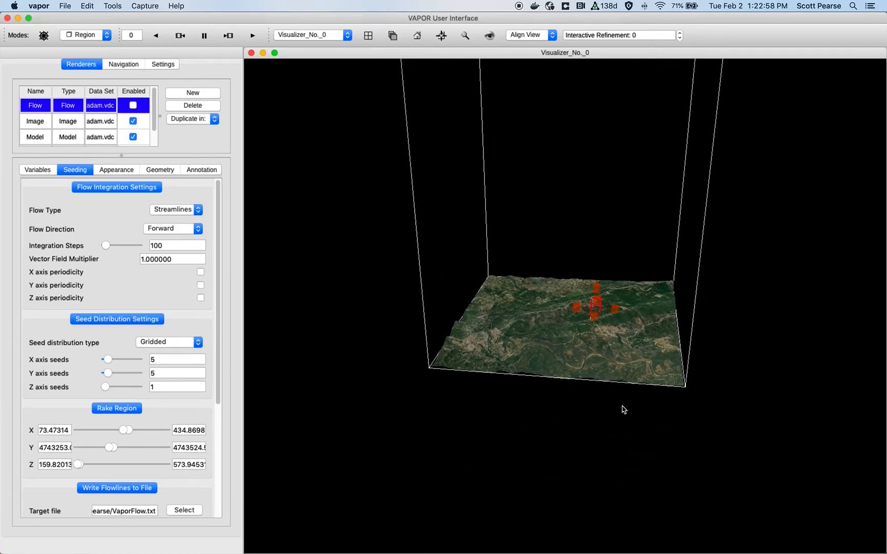
{"action": "right_click_drag", "start_coordinate": [624, 408], "coordinate": [660, 104]}
{"action": "right_click_drag", "start_coordinate": [665, 316], "coordinate": [669, 164]}
{"action": "middle_click_drag", "start_coordinate": [691, 398], "coordinate": [642, 362]}
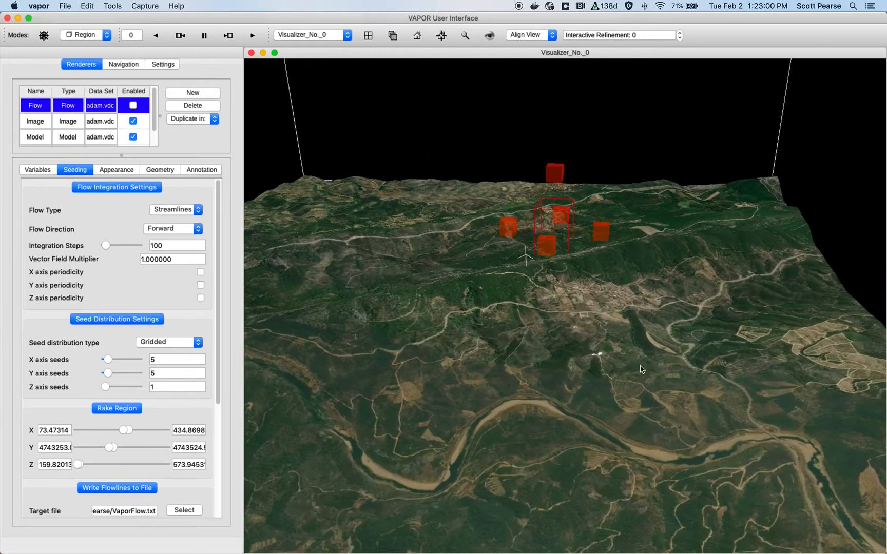
{"action": "right_click_drag", "start_coordinate": [641, 362], "coordinate": [640, 319]}
- Move the rake region next to the turbine, about X -1339 to -978, and raise its top to about 884
{"action": "left_click_drag", "start_coordinate": [539, 229], "coordinate": [512, 344]}
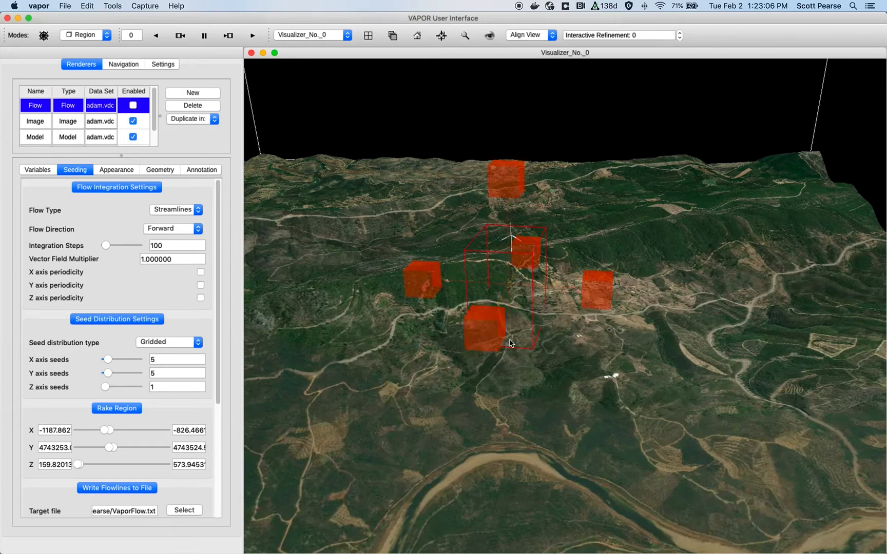
{"action": "left_click_drag", "start_coordinate": [611, 289], "coordinate": [673, 293]}
{"action": "left_click", "coordinate": [586, 175]}
{"action": "left_click_drag", "start_coordinate": [587, 175], "coordinate": [590, 93]}
{"action": "left_click_drag", "start_coordinate": [481, 406], "coordinate": [764, 342]}
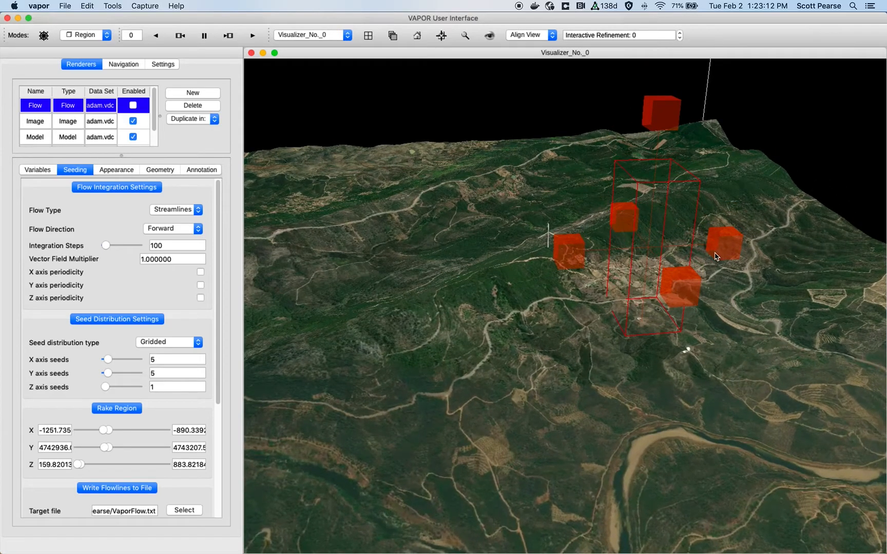
{"action": "left_click", "coordinate": [747, 251]}
{"action": "left_click_drag", "start_coordinate": [716, 291], "coordinate": [737, 319]}
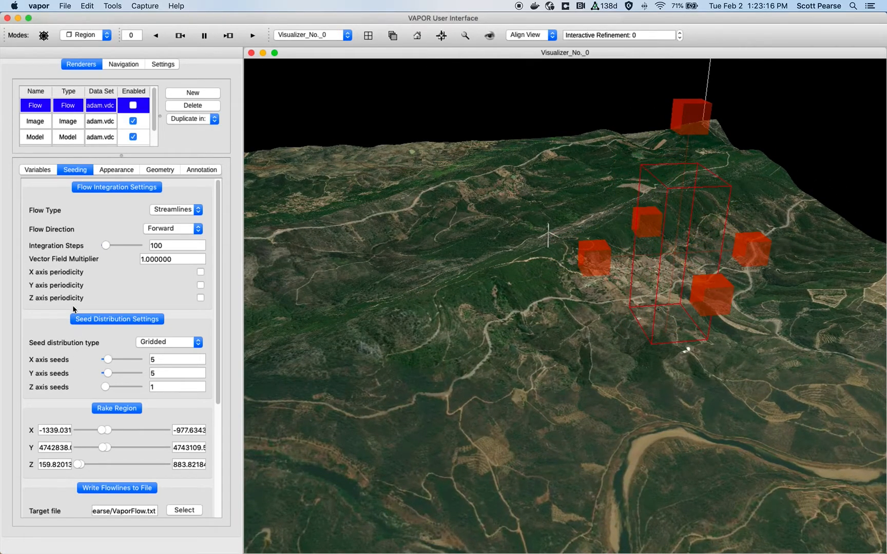
- Set the gridded seed counts to 1 X seed, 1 Y seed and 16 Z seeds
{"action": "left_click_drag", "start_coordinate": [168, 383], "coordinate": [142, 384]}
{"action": "type", "text": "16"}
{"action": "left_click", "coordinate": [168, 371]}
{"action": "left_click_drag", "start_coordinate": [153, 374], "coordinate": [141, 373]}
{"action": "type", "text": "1"}
{"action": "left_click", "coordinate": [121, 357]}
{"action": "left_click_drag", "start_coordinate": [157, 362], "coordinate": [132, 360]}
{"action": "type", "text": "1"}
{"action": "key", "text": "Return"}
{"action": "left_click", "coordinate": [184, 371]}
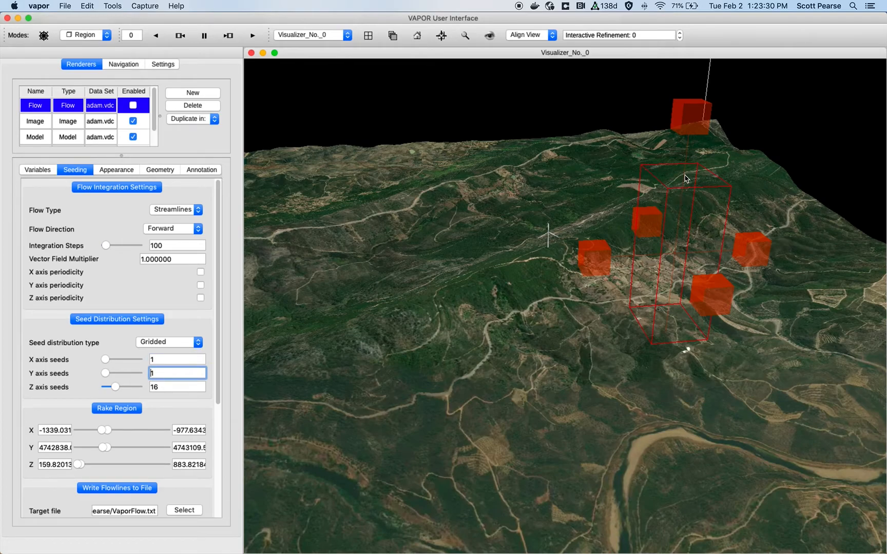
- Enable the Flow renderer to draw the streamlines
{"action": "left_click", "coordinate": [136, 106]}
{"action": "left_click_drag", "start_coordinate": [432, 275], "coordinate": [444, 293]}
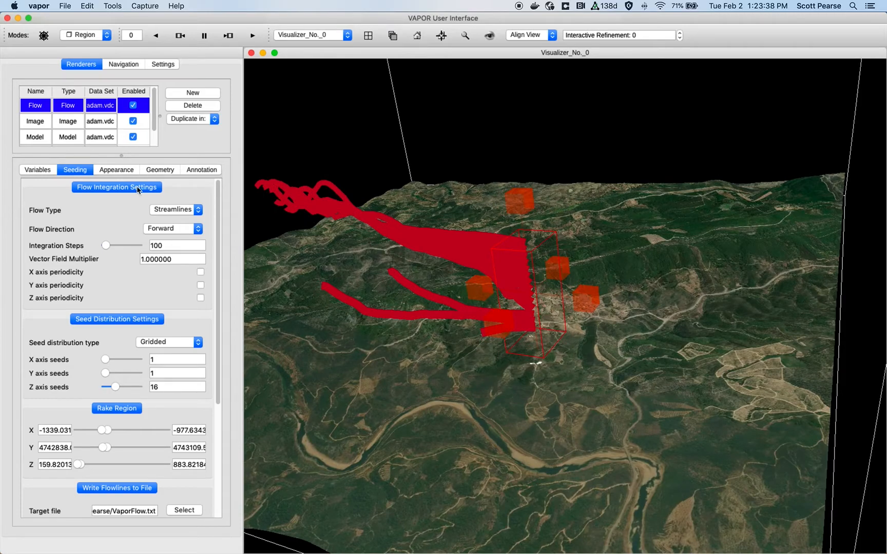
- Render the streamlines as 3D geometry tubes with a radius scalar of 0.1
{"action": "left_click", "coordinate": [114, 170]}
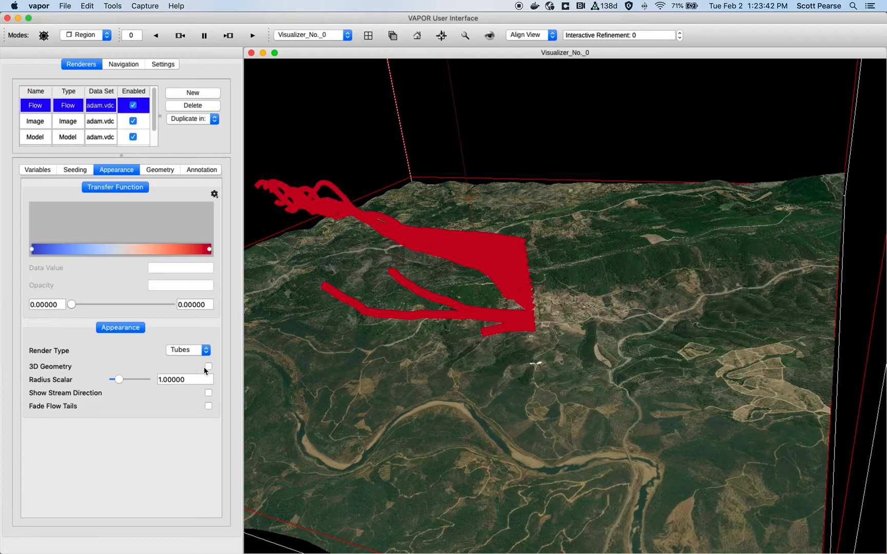
{"action": "left_click", "coordinate": [208, 367]}
{"action": "left_click_drag", "start_coordinate": [390, 262], "coordinate": [425, 305]}
{"action": "left_click_drag", "start_coordinate": [120, 382], "coordinate": [111, 380]}
{"action": "left_click_drag", "start_coordinate": [404, 321], "coordinate": [545, 315]}
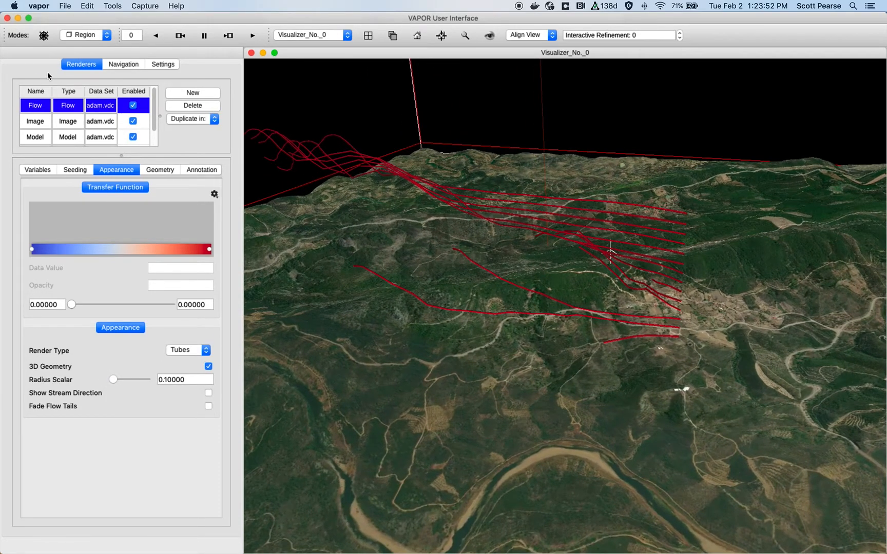
- Color the streamlines by the W variable
{"action": "left_click", "coordinate": [38, 171]}
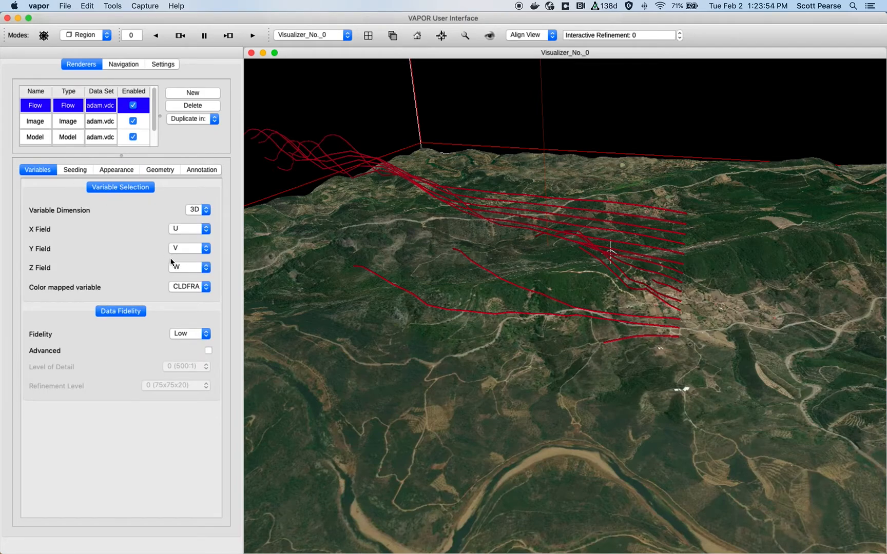
{"action": "left_click", "coordinate": [195, 287]}
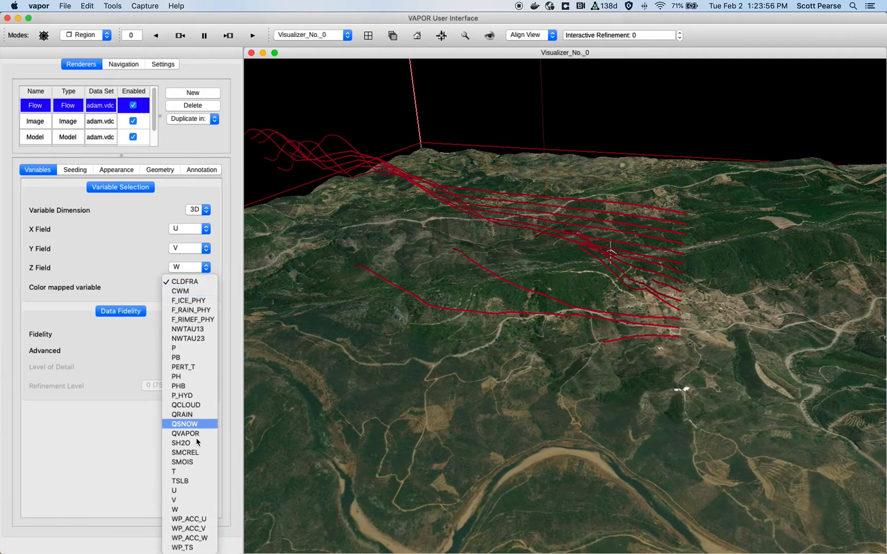
{"action": "left_click", "coordinate": [191, 510]}
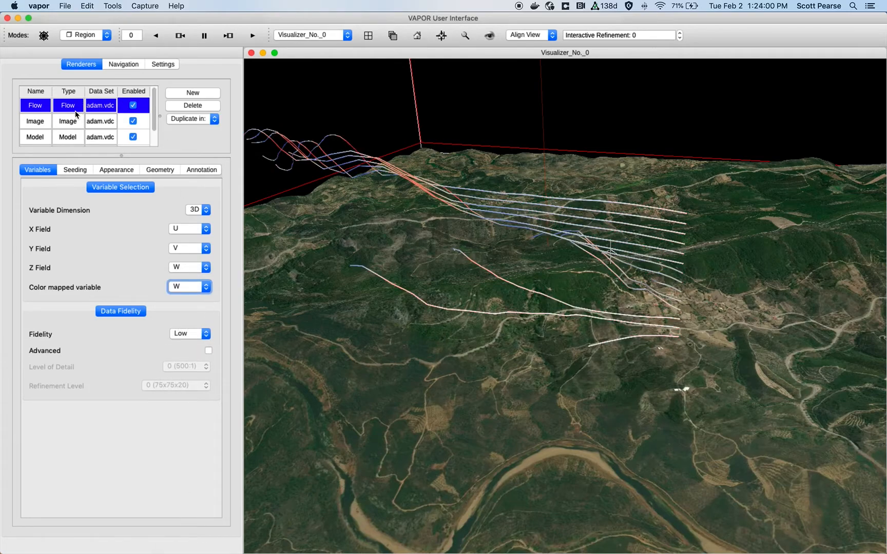
- Narrow the streamlines' color map range to about -1.66 to 0.90
{"action": "left_click", "coordinate": [119, 170]}
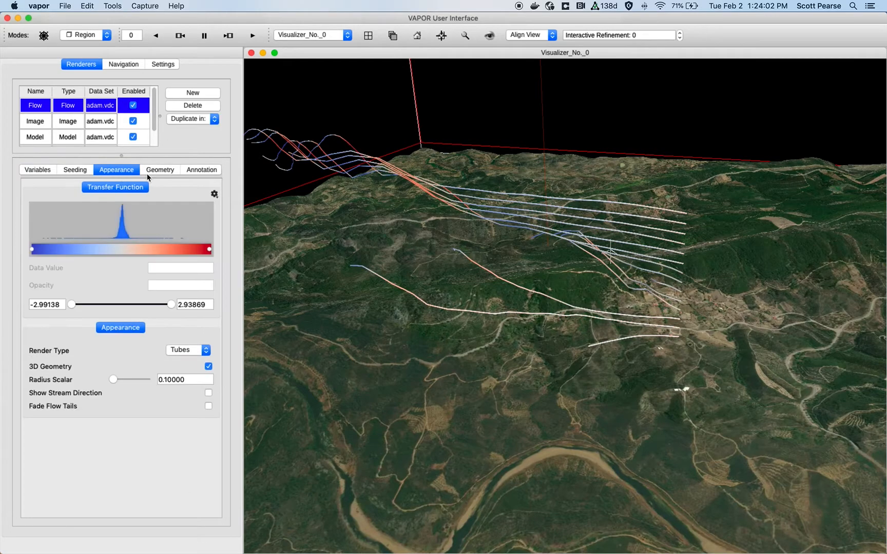
{"action": "left_click_drag", "start_coordinate": [73, 304], "coordinate": [109, 305]}
{"action": "left_click_drag", "start_coordinate": [168, 307], "coordinate": [106, 304]}
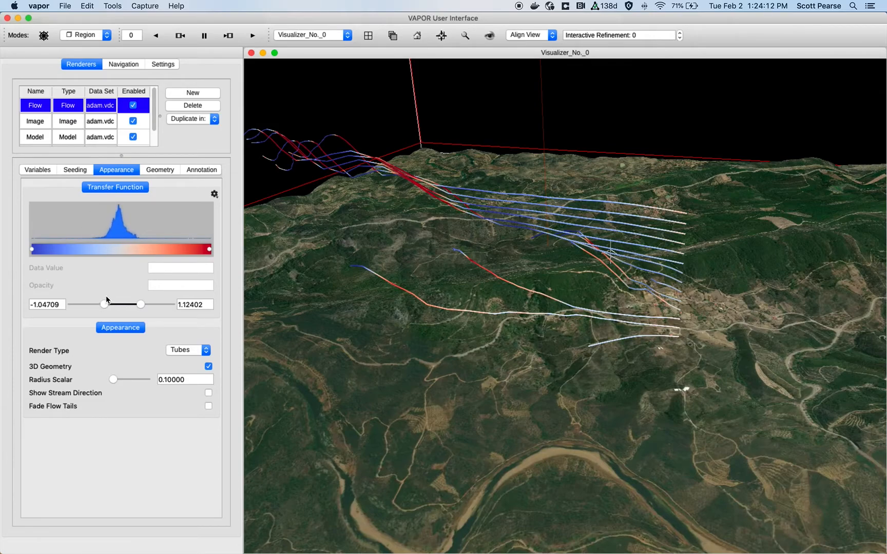
{"action": "left_click_drag", "start_coordinate": [611, 172], "coordinate": [612, 180]}
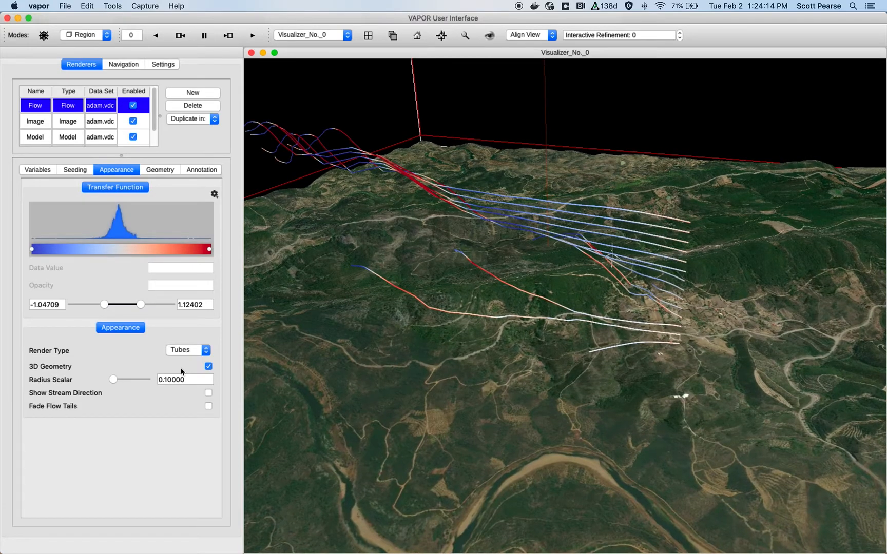
{"action": "left_click_drag", "start_coordinate": [141, 305], "coordinate": [174, 306]}
{"action": "mouse_move", "coordinate": [105, 305]}
{"action": "left_mouse_down"}
{"action": "mouse_move", "coordinate": [51, 297]}
{"action": "mouse_move", "coordinate": [94, 304]}
{"action": "left_mouse_up"}
{"action": "left_click_drag", "start_coordinate": [173, 306], "coordinate": [137, 305]}
- Move the rake region to about X -940 to -579 so its seeds sit beside the turbine
{"action": "left_click_drag", "start_coordinate": [416, 264], "coordinate": [455, 279]}
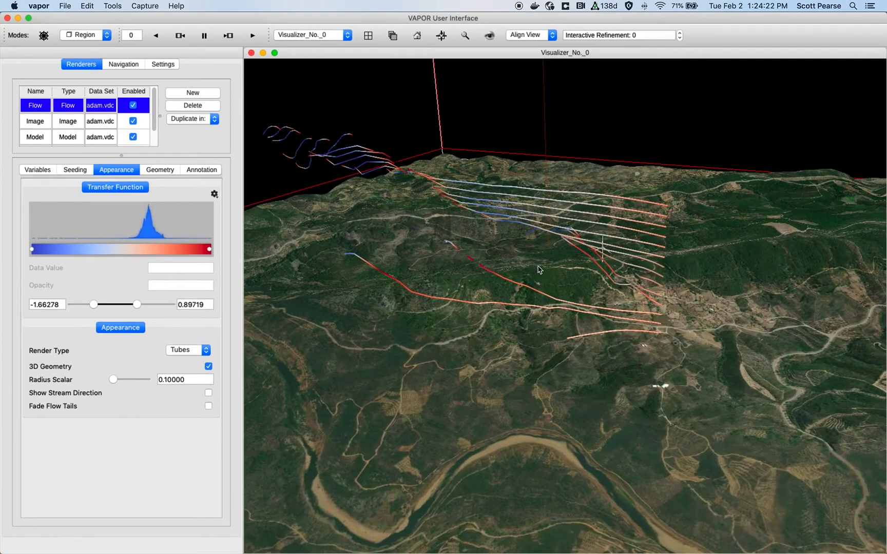
{"action": "left_click", "coordinate": [73, 171]}
{"action": "left_click_drag", "start_coordinate": [698, 252], "coordinate": [715, 220]}
{"action": "middle_click_drag", "start_coordinate": [608, 354], "coordinate": [565, 379]}
{"action": "left_click_drag", "start_coordinate": [524, 365], "coordinate": [537, 349]}
{"action": "right_click_drag", "start_coordinate": [538, 349], "coordinate": [543, 317]}
{"action": "left_click_drag", "start_coordinate": [549, 348], "coordinate": [650, 282]}
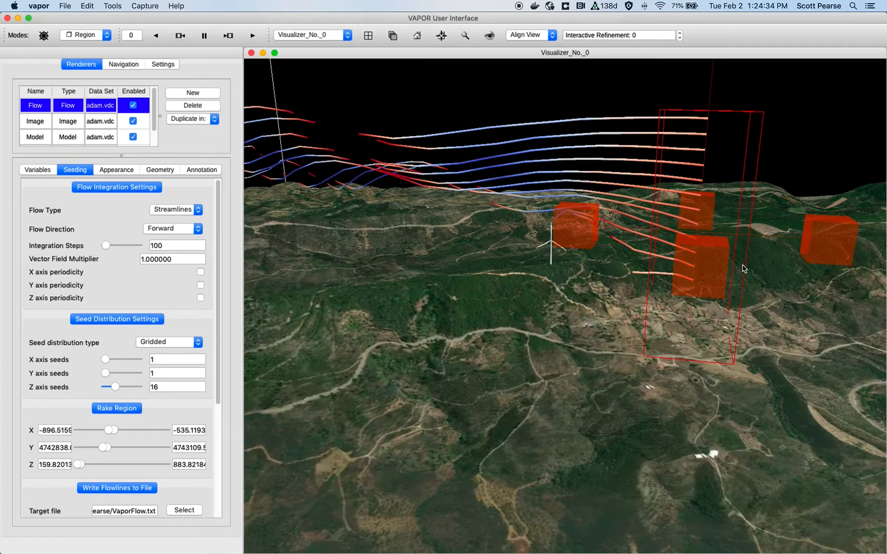
{"action": "left_click_drag", "start_coordinate": [710, 284], "coordinate": [716, 335]}
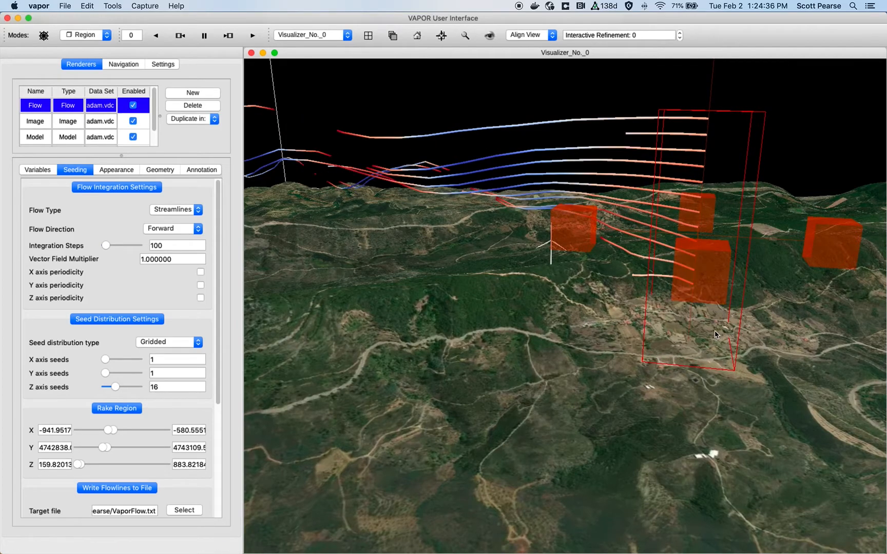
{"action": "left_click_drag", "start_coordinate": [709, 297], "coordinate": [711, 274]}
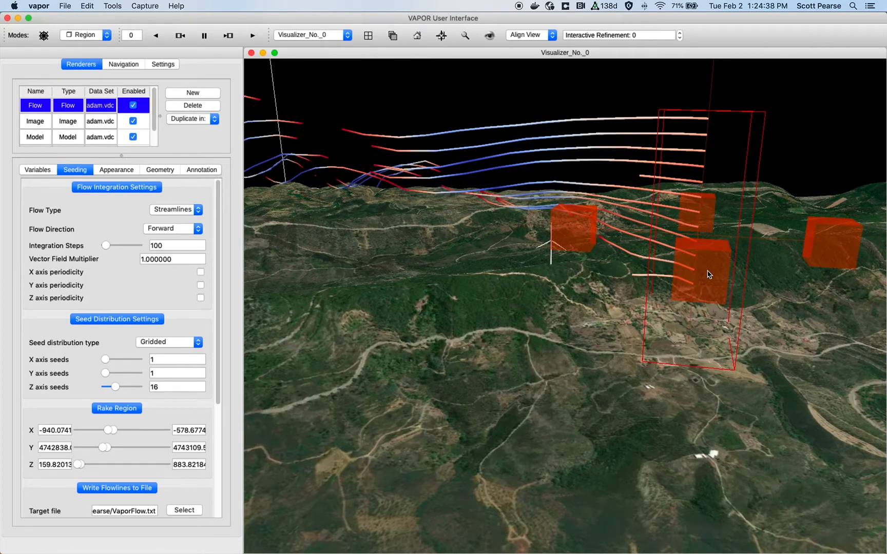
- Raise the top of the rake region to about 942
{"action": "left_click_drag", "start_coordinate": [577, 302], "coordinate": [536, 295]}
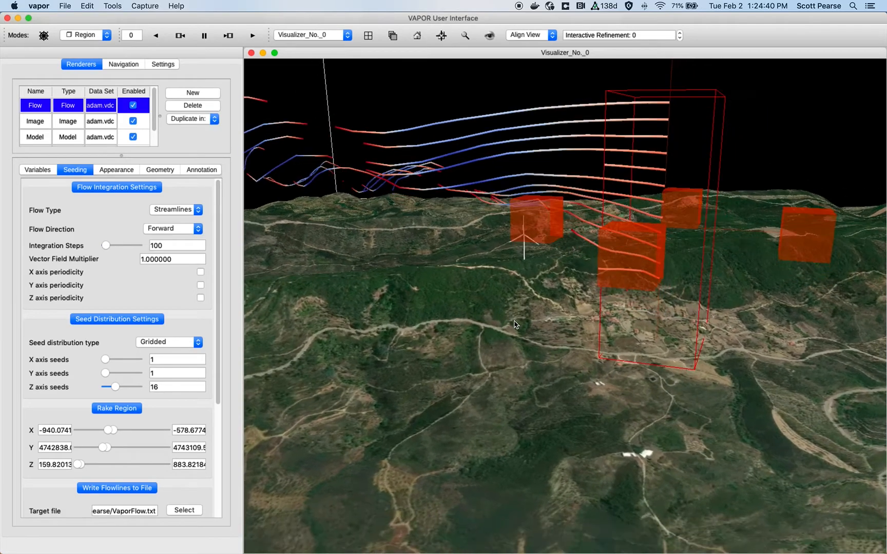
{"action": "right_click_drag", "start_coordinate": [536, 295], "coordinate": [525, 383]}
{"action": "left_click_drag", "start_coordinate": [525, 383], "coordinate": [526, 430]}
{"action": "left_click_drag", "start_coordinate": [589, 251], "coordinate": [602, 232]}
{"action": "right_click_drag", "start_coordinate": [497, 381], "coordinate": [547, 352]}
{"action": "left_click_drag", "start_coordinate": [548, 351], "coordinate": [542, 333]}
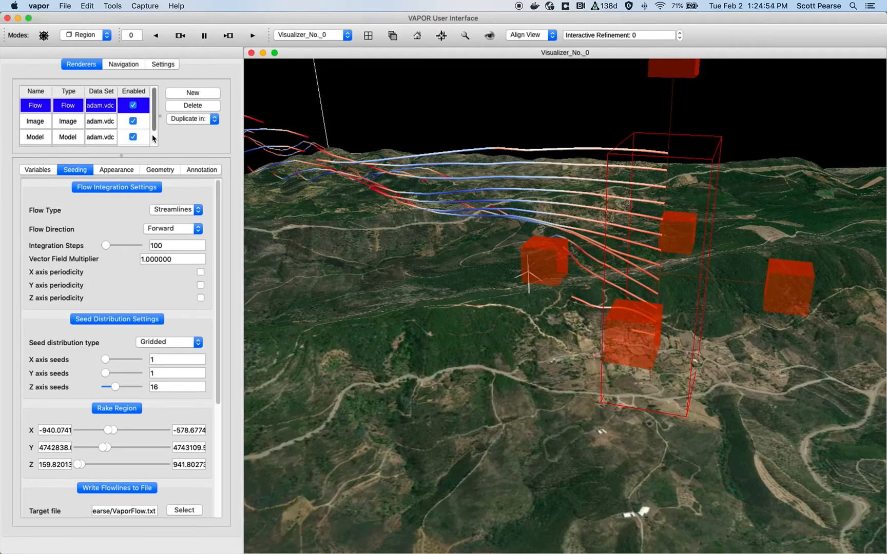
{"action": "left_click_drag", "start_coordinate": [353, 167], "coordinate": [359, 170]}
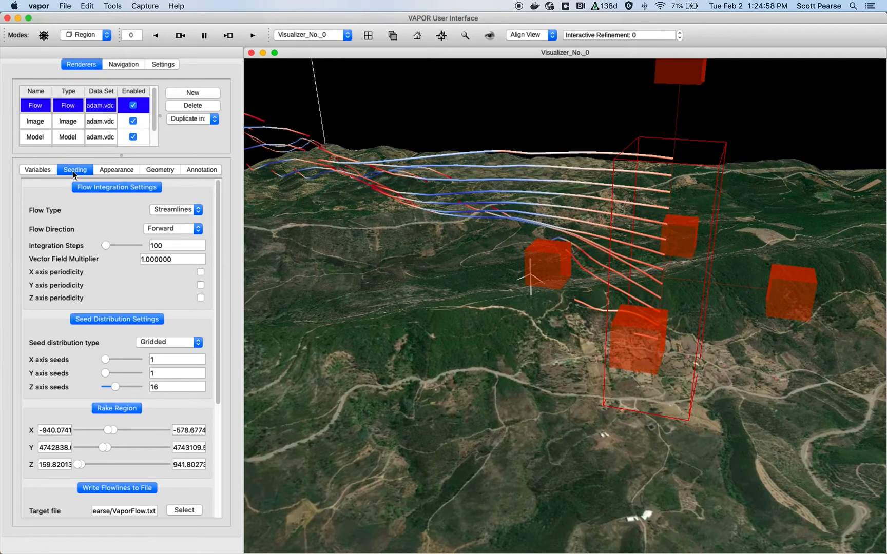
- Switch the interaction mode to Navigate
{"action": "left_click", "coordinate": [82, 35]}
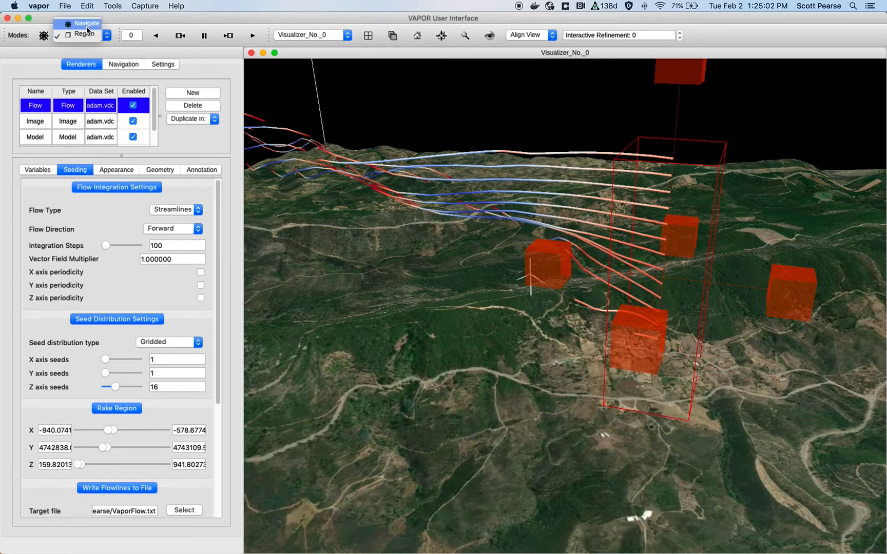
{"action": "left_click", "coordinate": [86, 23]}
{"action": "left_click_drag", "start_coordinate": [599, 328], "coordinate": [566, 333]}
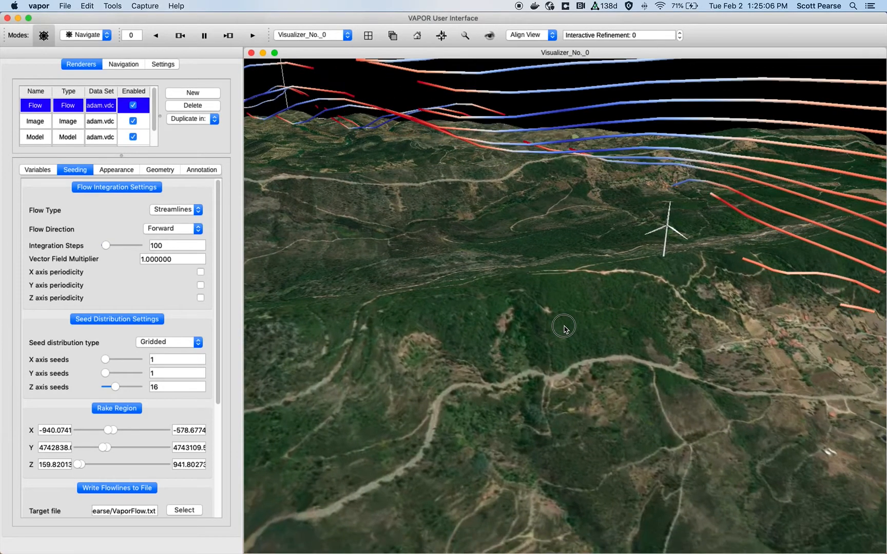
- Add a new Volume renderer on adam.vdc and enable it
{"action": "left_click", "coordinate": [204, 92]}
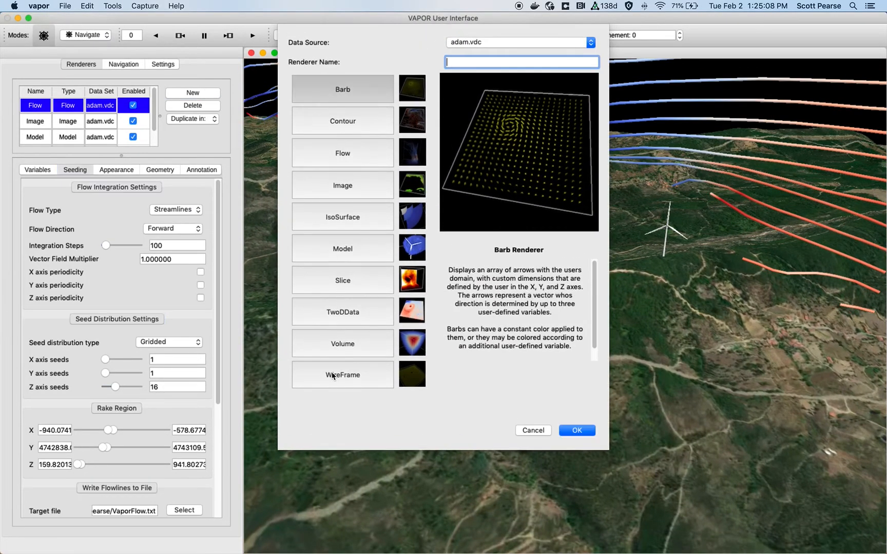
{"action": "left_click", "coordinate": [361, 347]}
{"action": "left_click", "coordinate": [580, 428]}
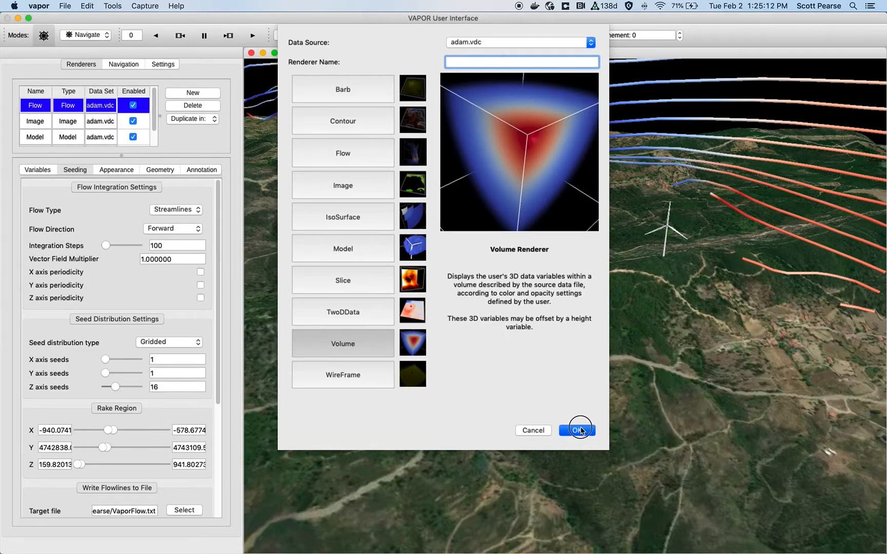
{"action": "right_click_drag", "start_coordinate": [597, 306], "coordinate": [596, 423]}
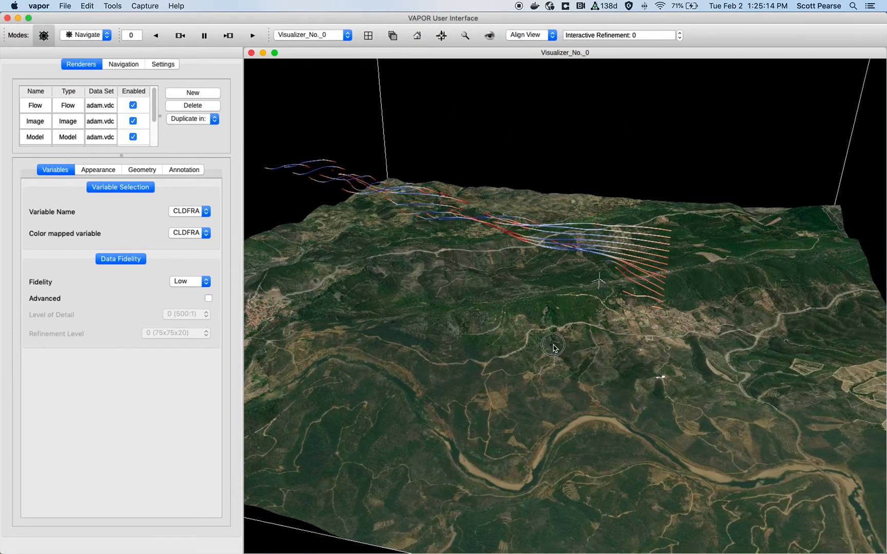
{"action": "left_click_drag", "start_coordinate": [558, 346], "coordinate": [548, 343]}
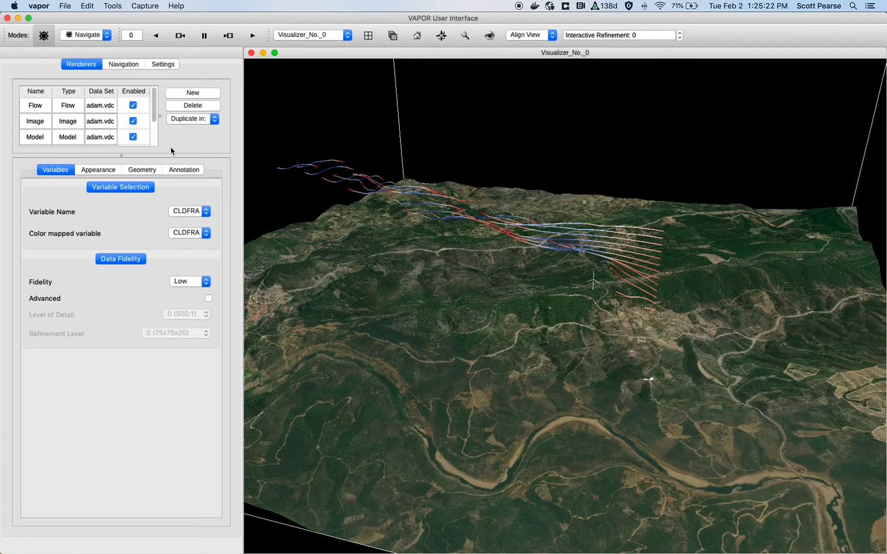
{"action": "left_click", "coordinate": [157, 118]}
{"action": "left_click_drag", "start_coordinate": [157, 119], "coordinate": [152, 149]}
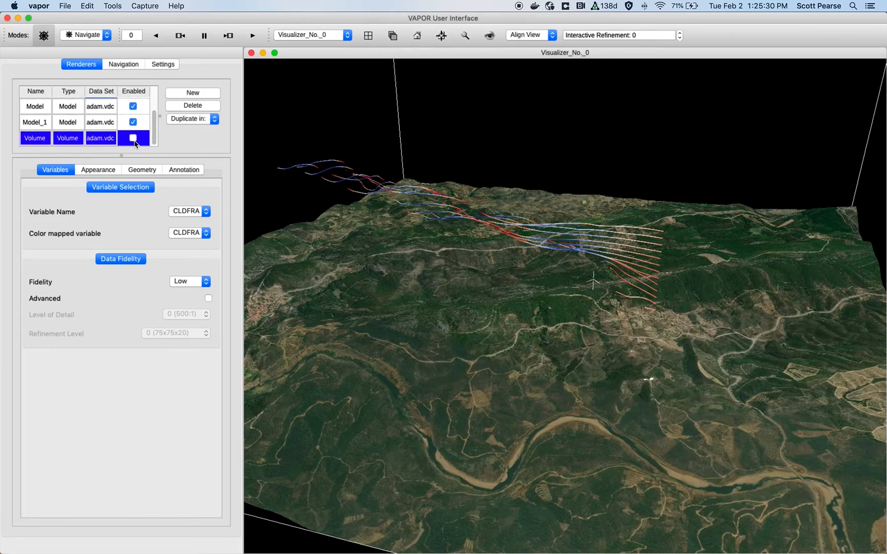
{"action": "left_click", "coordinate": [134, 142]}
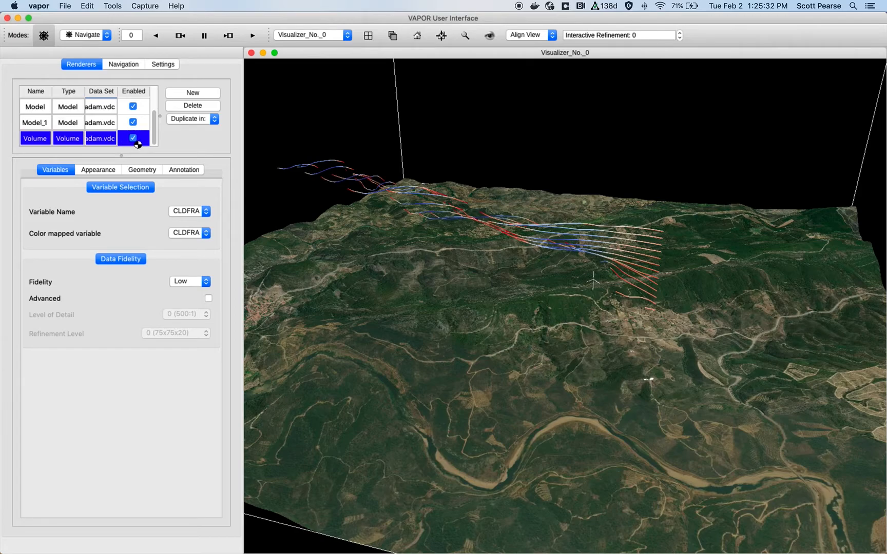
- Set the volume's variable to W
{"action": "left_click_drag", "start_coordinate": [580, 287], "coordinate": [575, 271]}
{"action": "left_click_drag", "start_coordinate": [546, 196], "coordinate": [508, 263]}
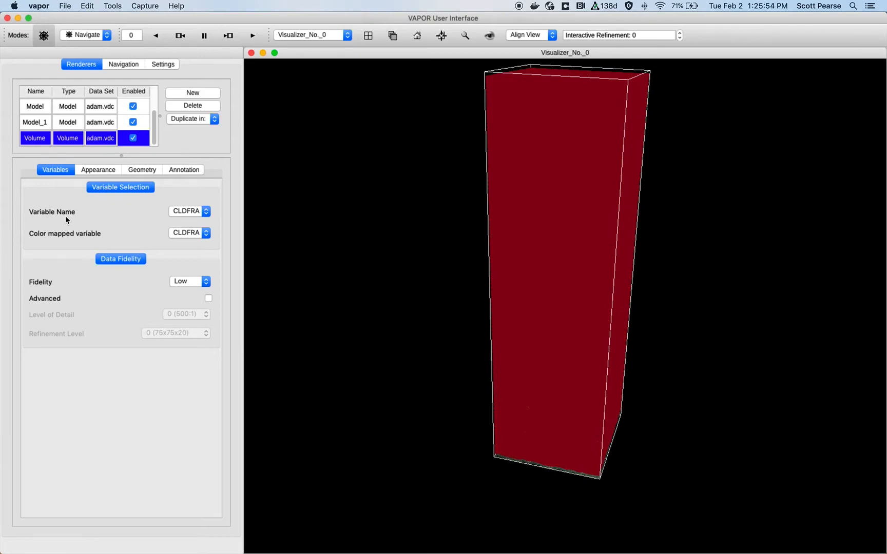
{"action": "mouse_move", "coordinate": [532, 190]}
{"action": "left_mouse_down"}
{"action": "mouse_move", "coordinate": [535, 266]}
{"action": "mouse_move", "coordinate": [530, 152]}
{"action": "mouse_move", "coordinate": [525, 180]}
{"action": "mouse_move", "coordinate": [534, 207]}
{"action": "left_mouse_up"}
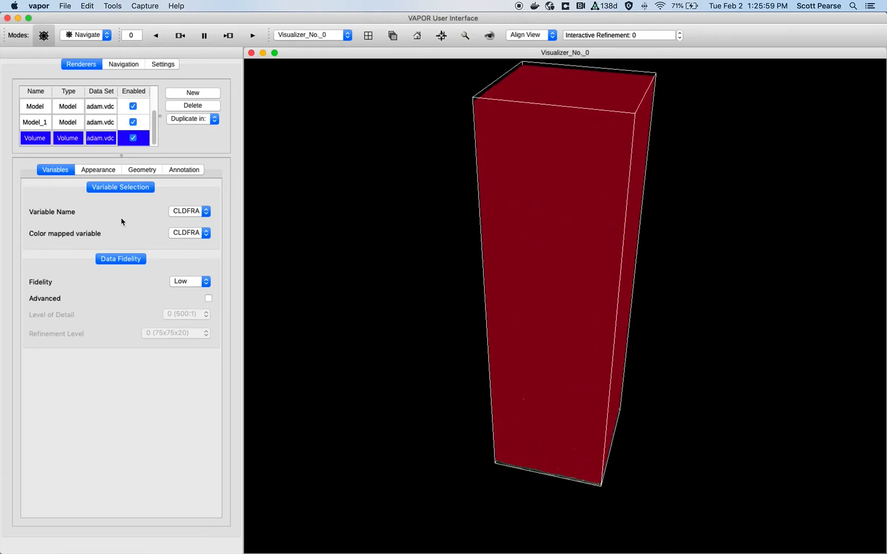
{"action": "left_click", "coordinate": [187, 212]}
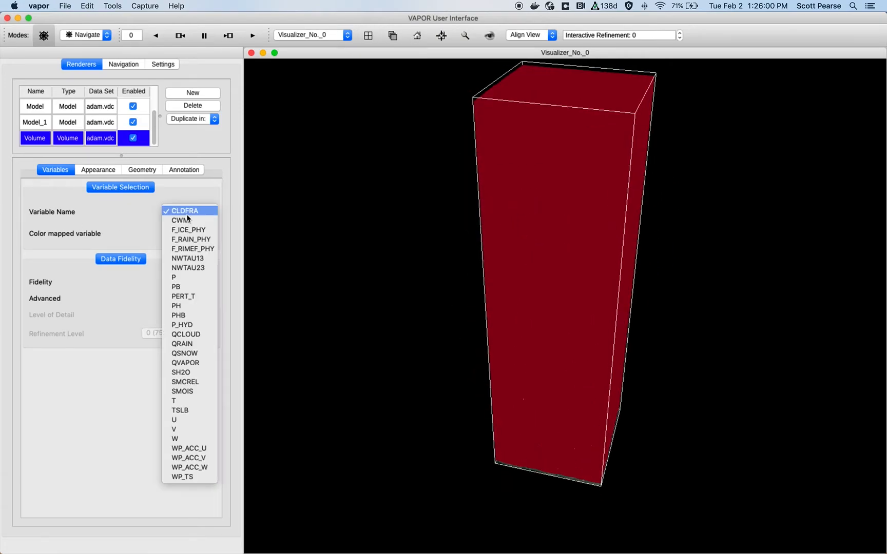
{"action": "left_click", "coordinate": [190, 441]}
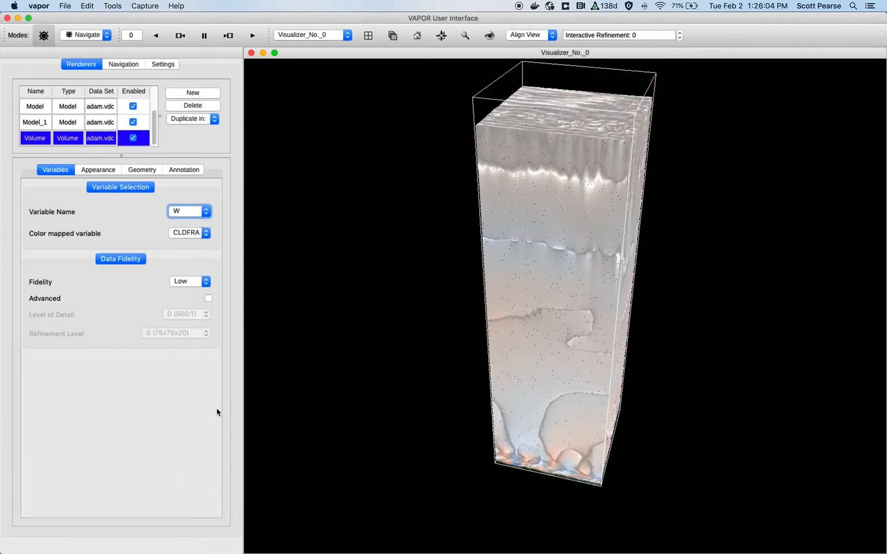
- Lower the opacity of the middle W values in the volume's transfer function to make near-zero wind transparent
{"action": "left_click", "coordinate": [99, 170]}
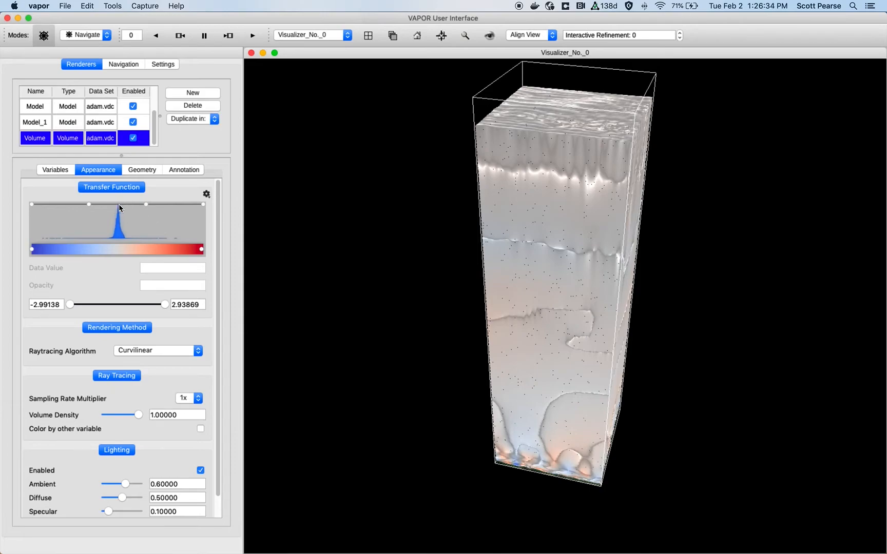
{"action": "left_click_drag", "start_coordinate": [117, 208], "coordinate": [119, 252]}
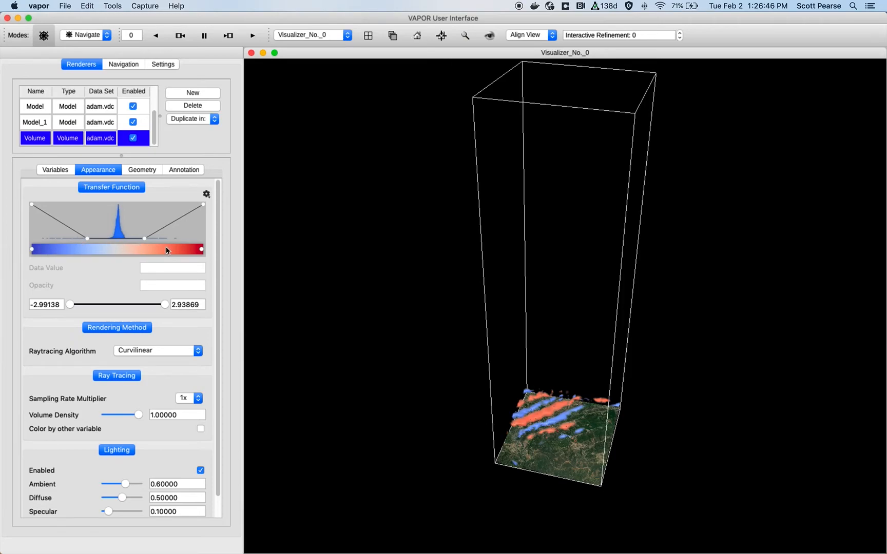
{"action": "left_click_drag", "start_coordinate": [516, 365], "coordinate": [535, 390]}
{"action": "left_click_drag", "start_coordinate": [571, 175], "coordinate": [547, 199]}
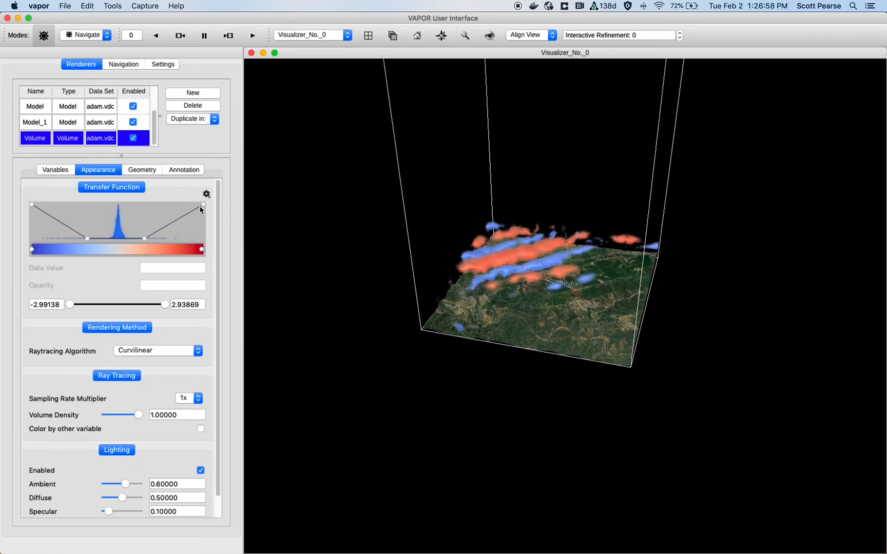
- Examine the vertical-wind volume around the turbine and streamlines from several angles
{"action": "right_click_drag", "start_coordinate": [501, 300], "coordinate": [503, 169]}
{"action": "right_click_drag", "start_coordinate": [464, 298], "coordinate": [467, 149]}
{"action": "right_click_drag", "start_coordinate": [493, 334], "coordinate": [527, 142]}
{"action": "right_click_drag", "start_coordinate": [523, 343], "coordinate": [524, 293]}
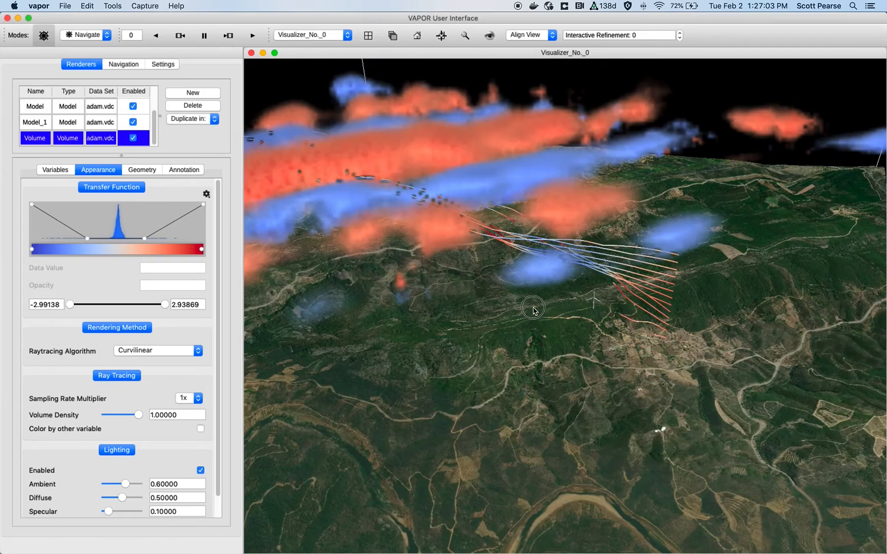
{"action": "left_click_drag", "start_coordinate": [534, 307], "coordinate": [502, 266]}
{"action": "right_click_drag", "start_coordinate": [553, 312], "coordinate": [558, 251]}
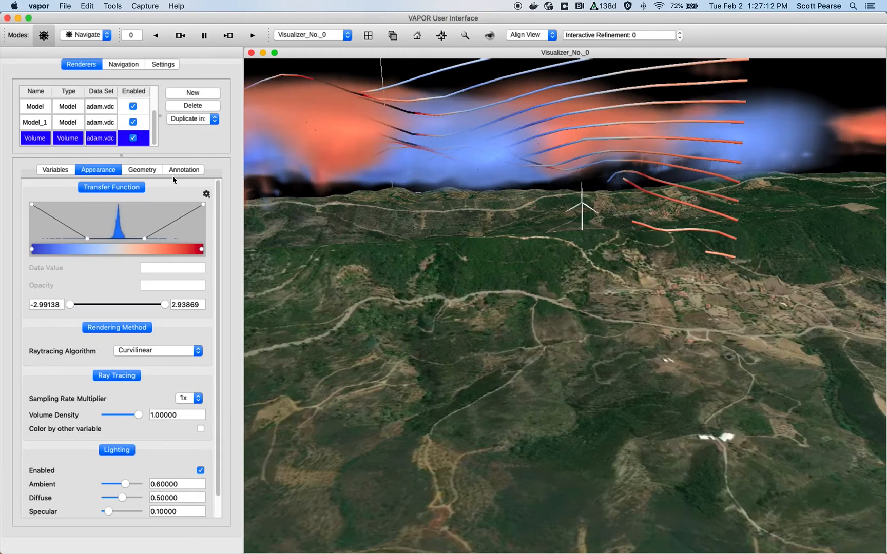
{"action": "left_click_drag", "start_coordinate": [555, 235], "coordinate": [377, 235]}
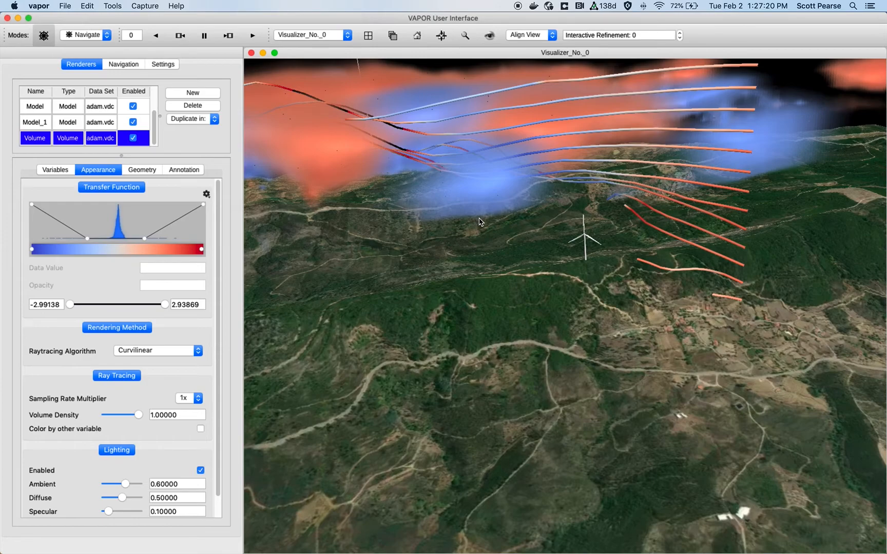
{"action": "right_click_drag", "start_coordinate": [479, 219], "coordinate": [497, 308]}
{"action": "left_click_drag", "start_coordinate": [538, 276], "coordinate": [538, 277]}
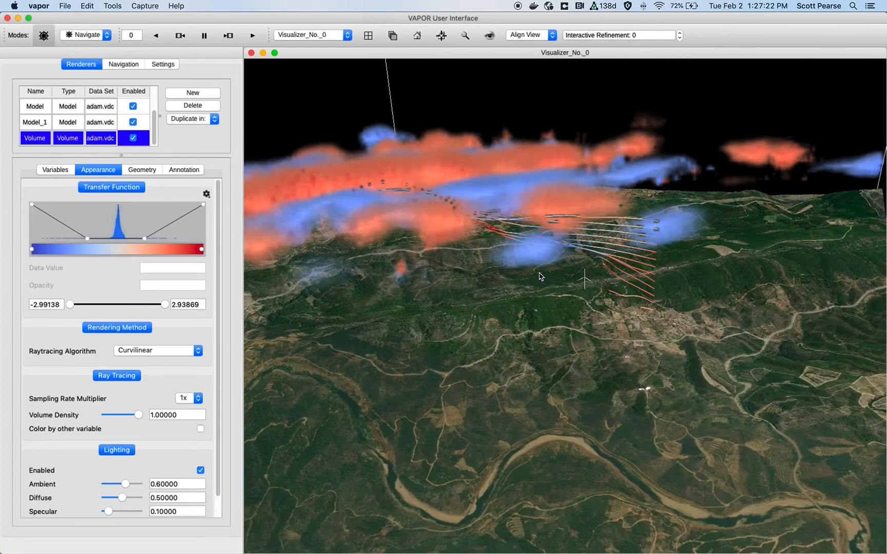
- Set the volume's data fidelity to High
{"action": "left_click", "coordinate": [57, 170]}
{"action": "left_click", "coordinate": [186, 277]}
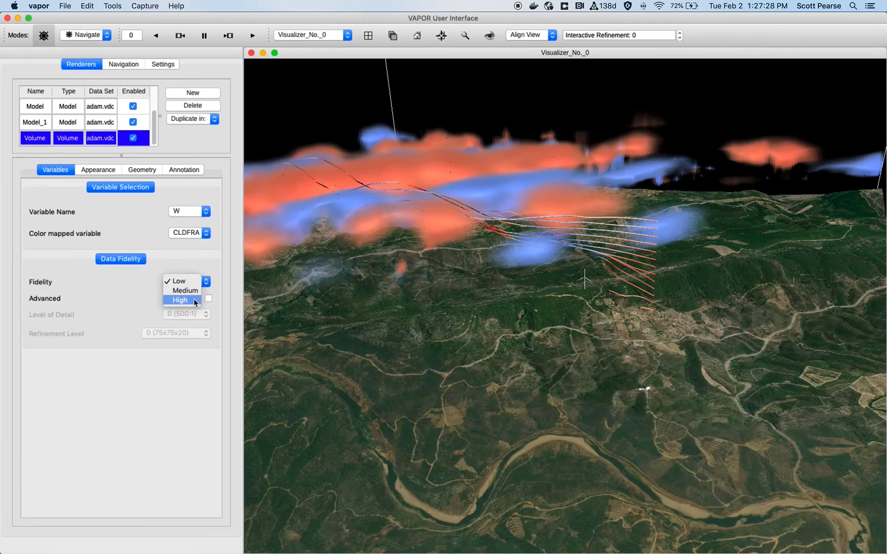
{"action": "left_click", "coordinate": [195, 300]}
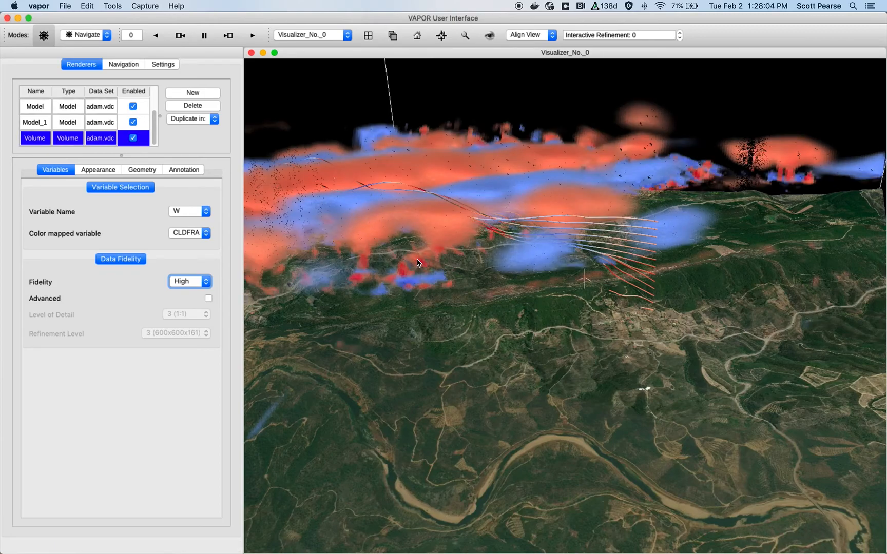
{"action": "left_click_drag", "start_coordinate": [518, 246], "coordinate": [530, 263]}
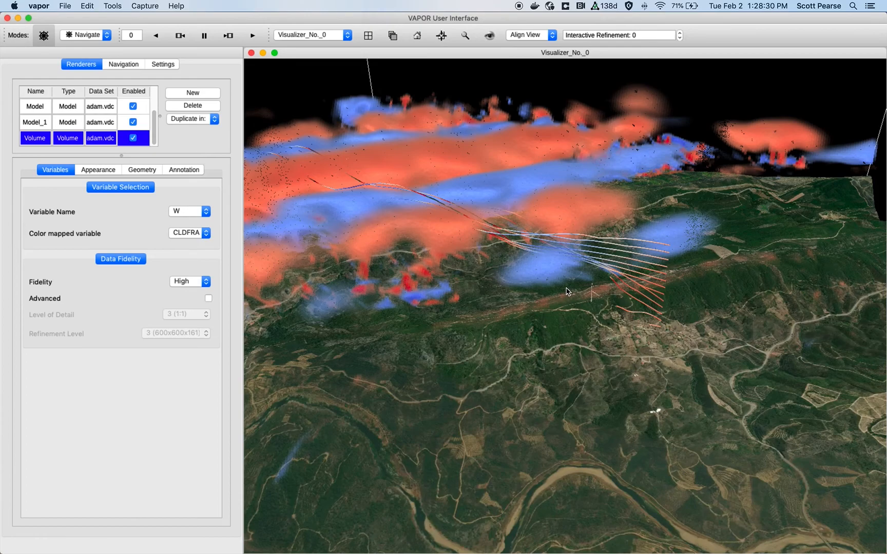
{"action": "left_click_drag", "start_coordinate": [486, 278], "coordinate": [495, 301]}
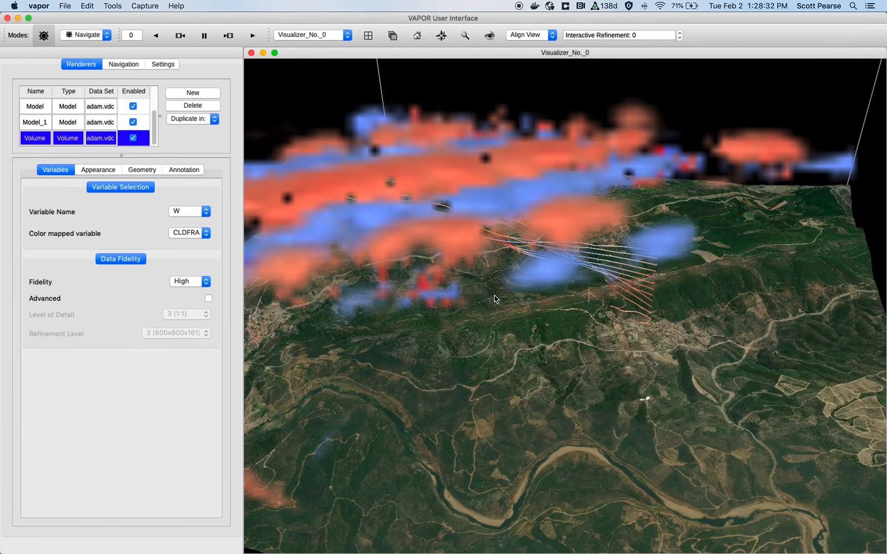